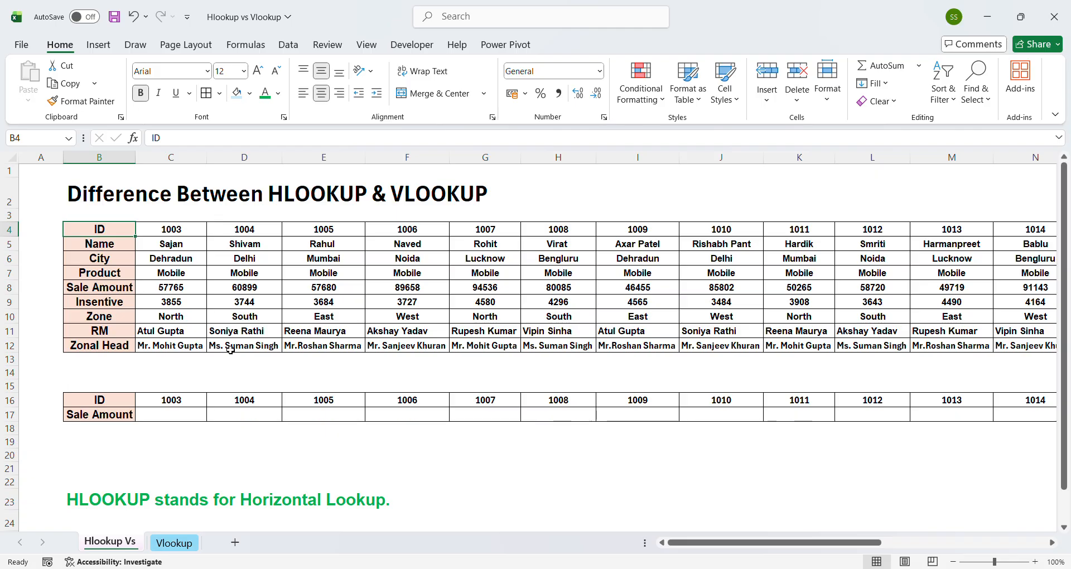
# Examine the horizontal data table on the Hlookup Vs sheet, checking its row labels and the records running across columns.
pyautogui.click(132, 236)
pyautogui.click(173, 244)
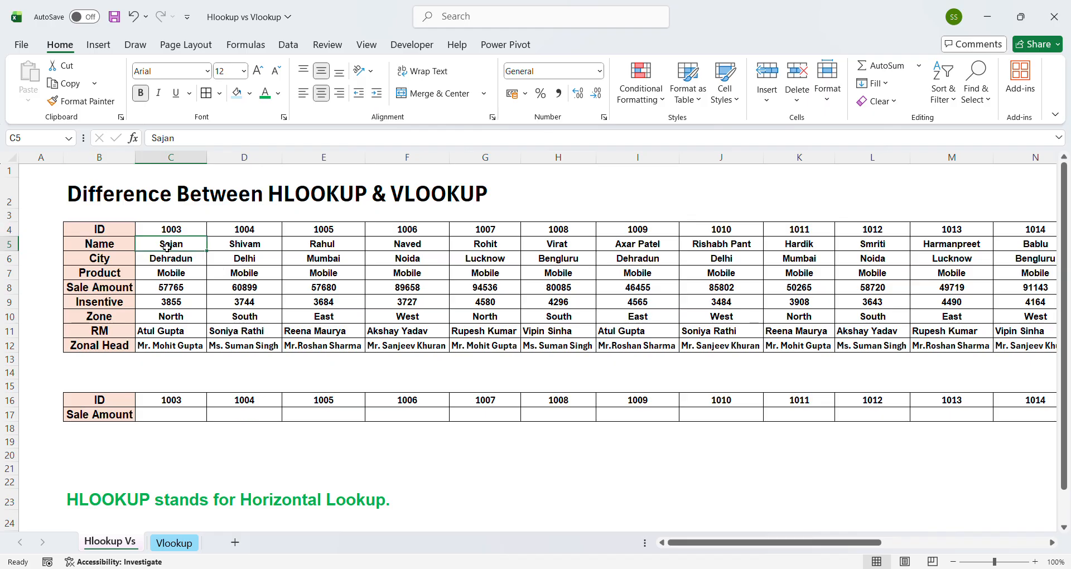
pyautogui.click(186, 233)
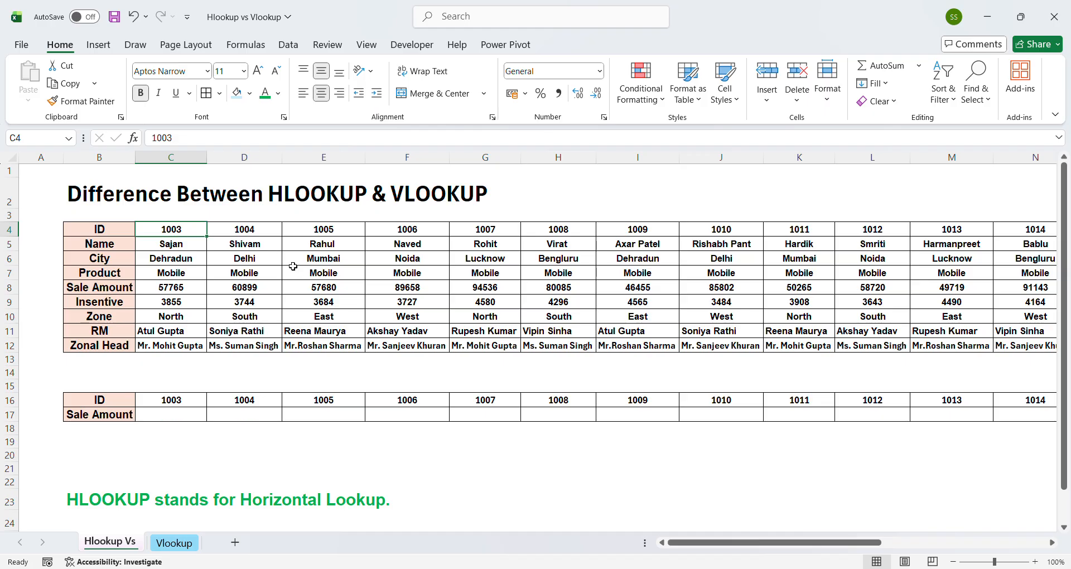
pyautogui.click(364, 286)
pyautogui.click(266, 232)
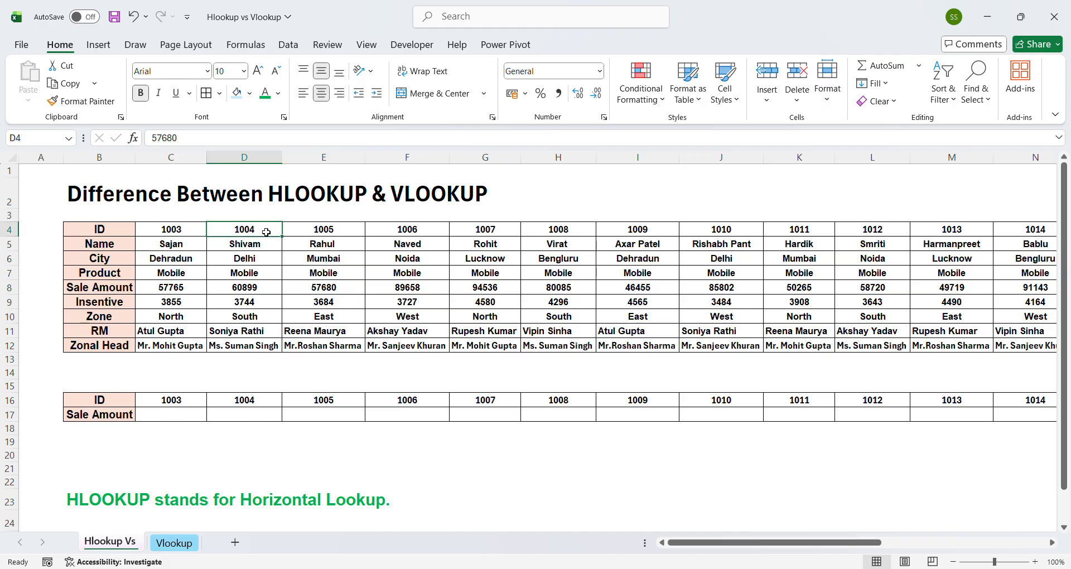
pyautogui.click(187, 248)
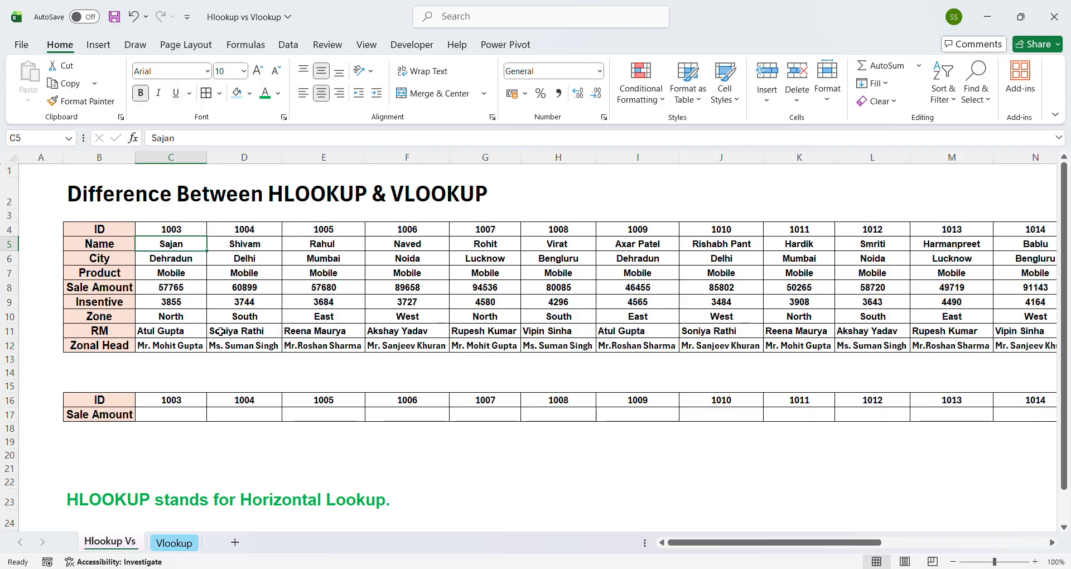
pyautogui.click(190, 303)
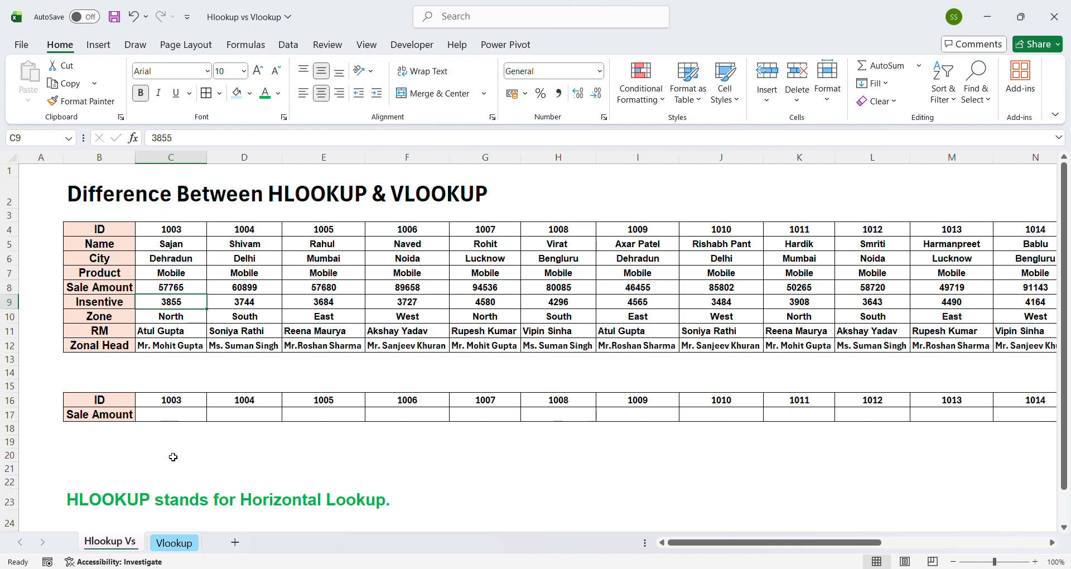
pyautogui.click(112, 258)
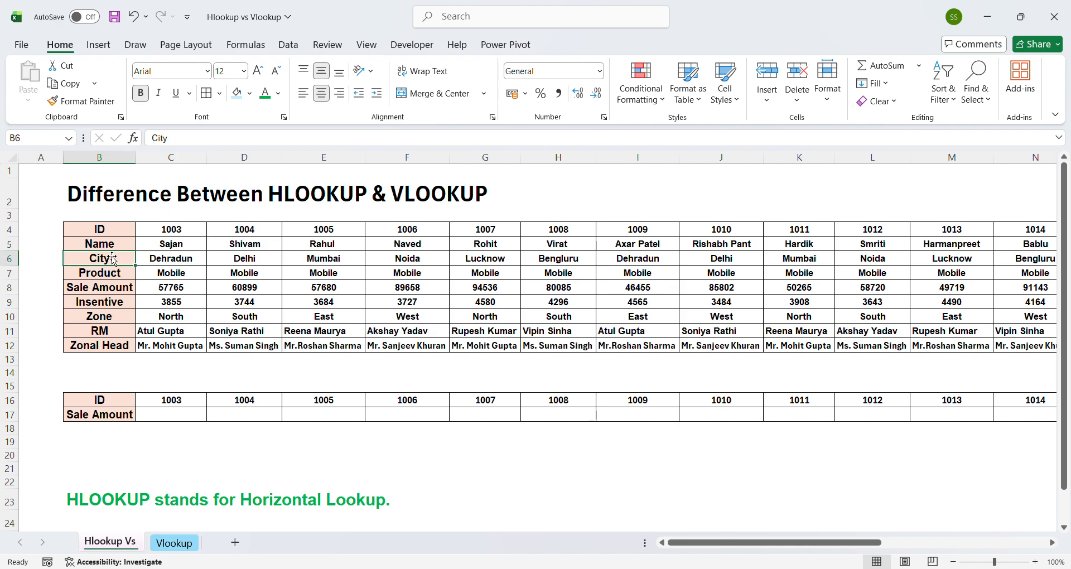
# View the Vlookup sheet's table, and read the HLOOKUP and VLOOKUP definitions below the tables on the Hlookup Vs sheet.
pyautogui.click(173, 542)
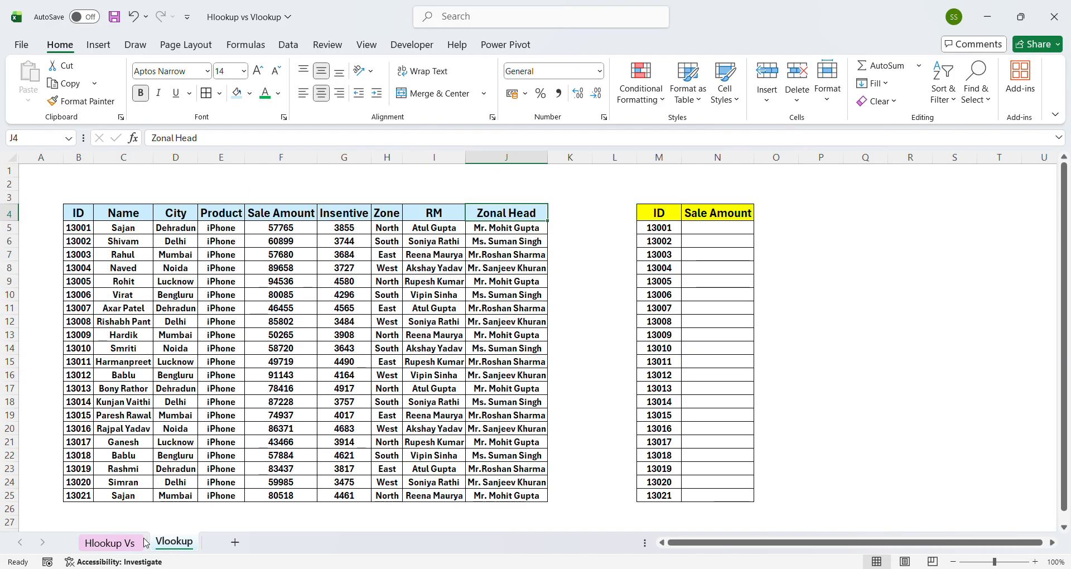
pyautogui.click(114, 543)
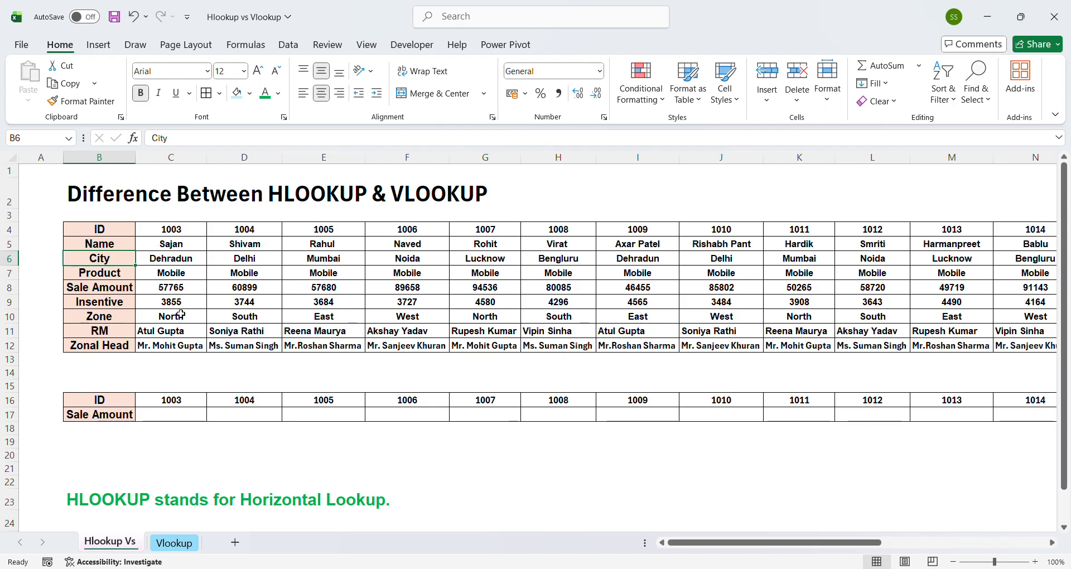
pyautogui.scroll(-2, 189, 391)
pyautogui.scroll(-1, 198, 425)
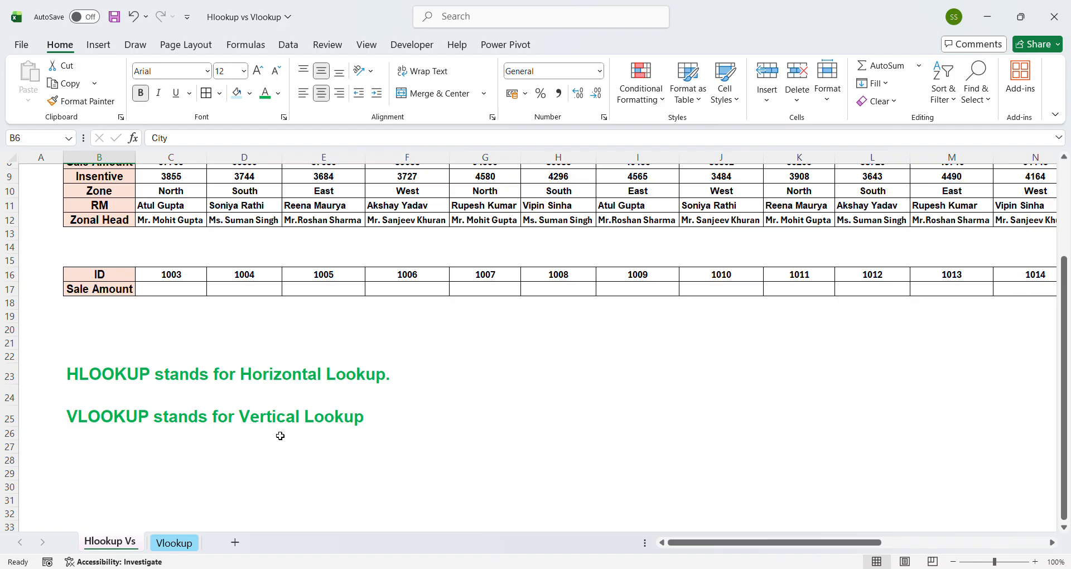
pyautogui.scroll(1, 231, 335)
pyautogui.scroll(2, 230, 335)
# Compare the row labels on the Hlookup Vs sheet with the column headers on the Vlookup sheet.
pyautogui.click(126, 231)
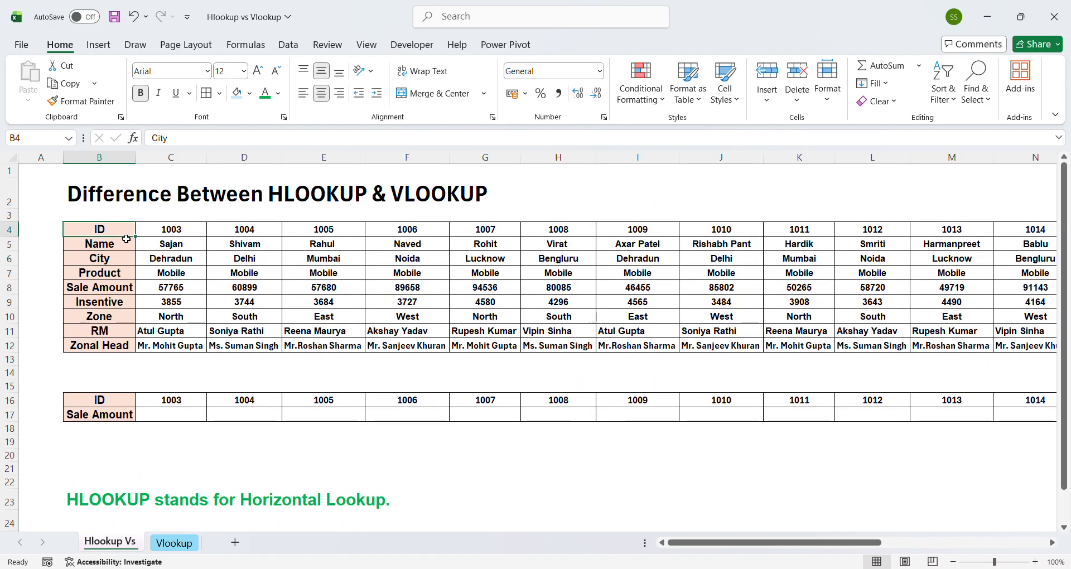
pyautogui.click(121, 264)
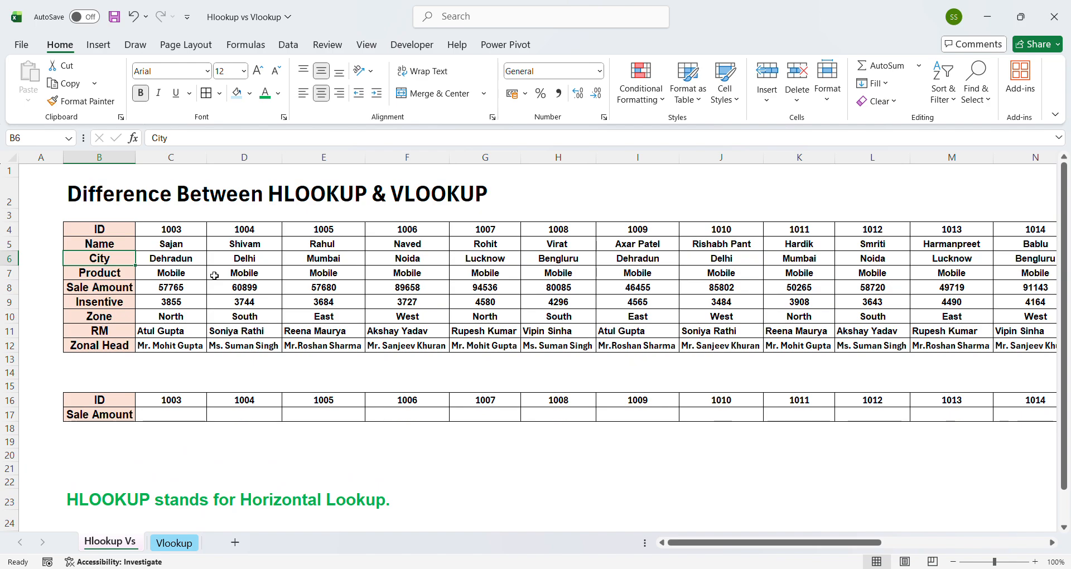
pyautogui.click(175, 543)
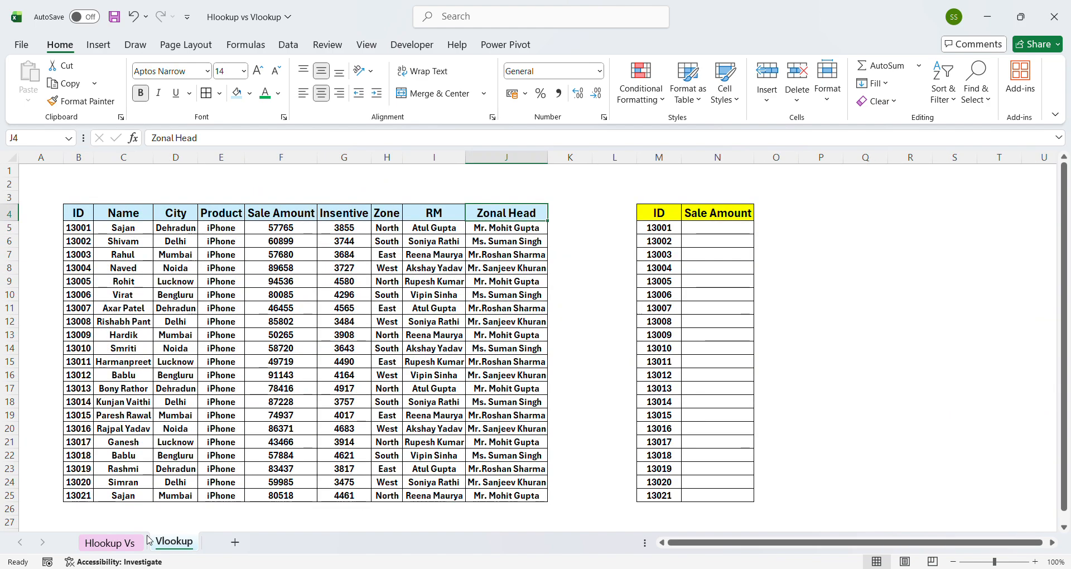
pyautogui.click(115, 543)
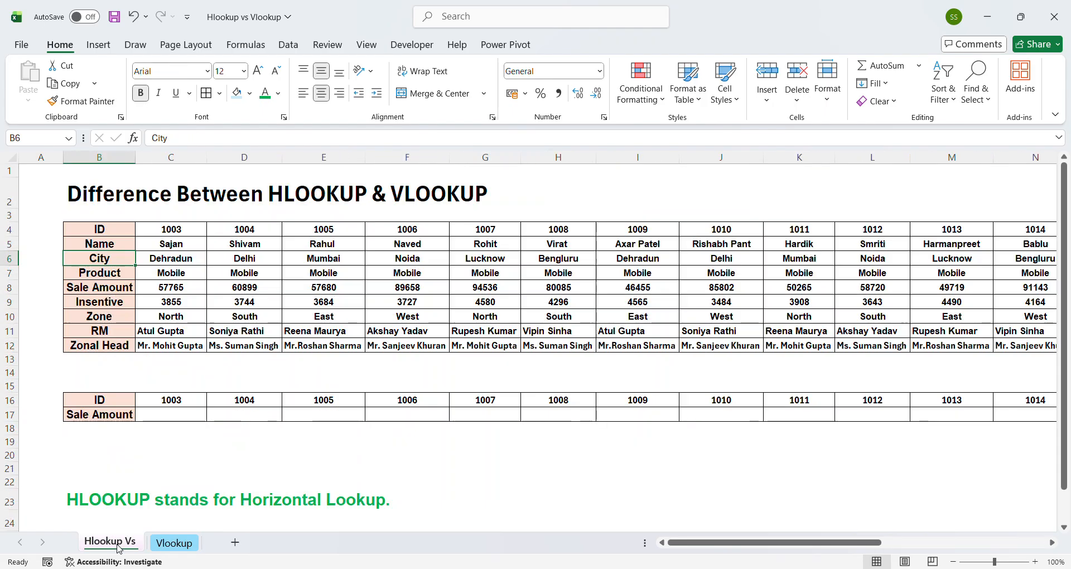
pyautogui.click(112, 234)
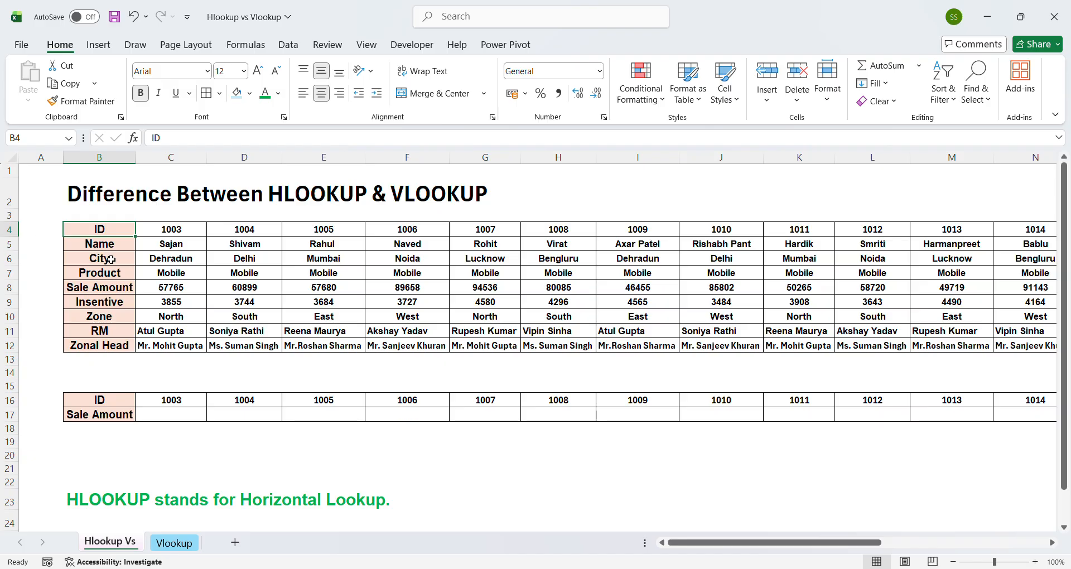
pyautogui.click(107, 288)
pyautogui.click(108, 231)
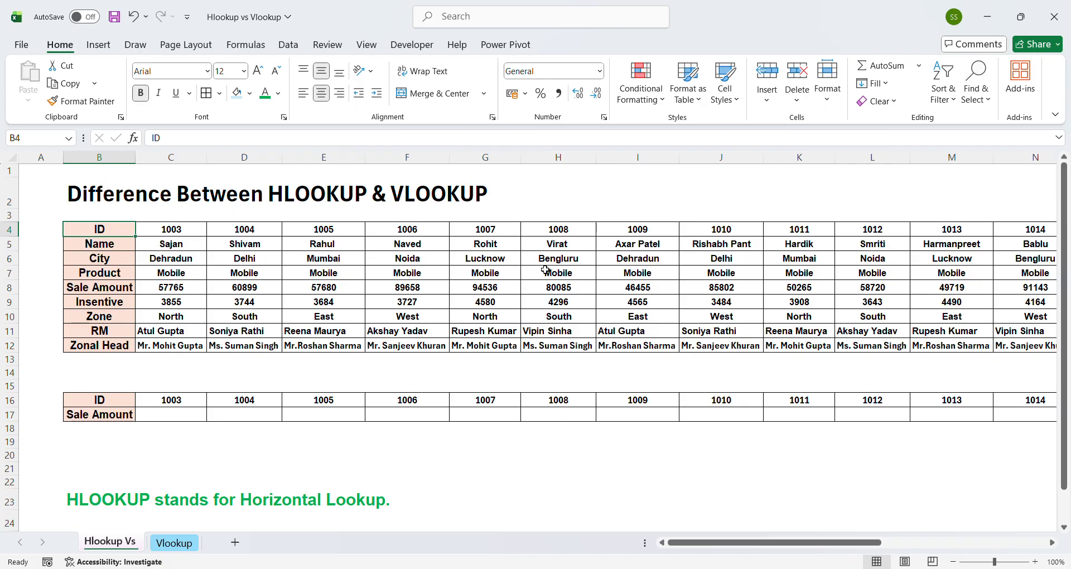
pyautogui.click(177, 543)
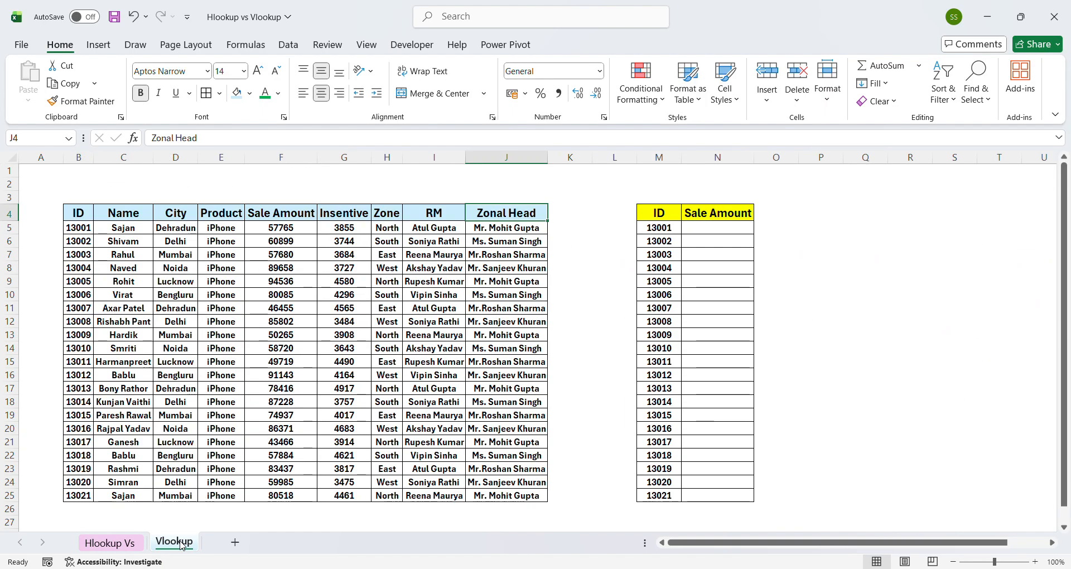
pyautogui.click(87, 218)
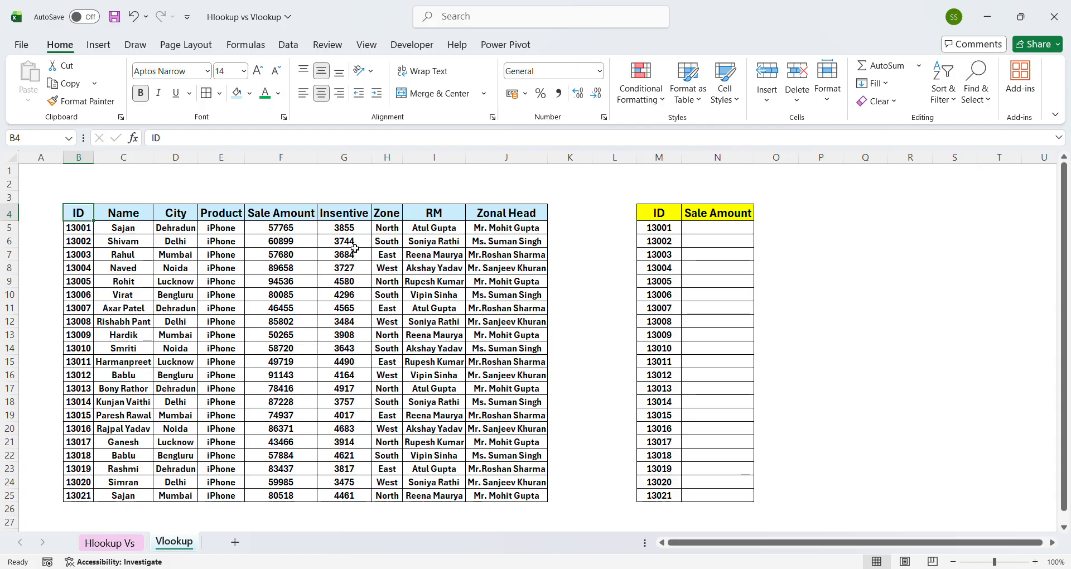
pyautogui.click(114, 542)
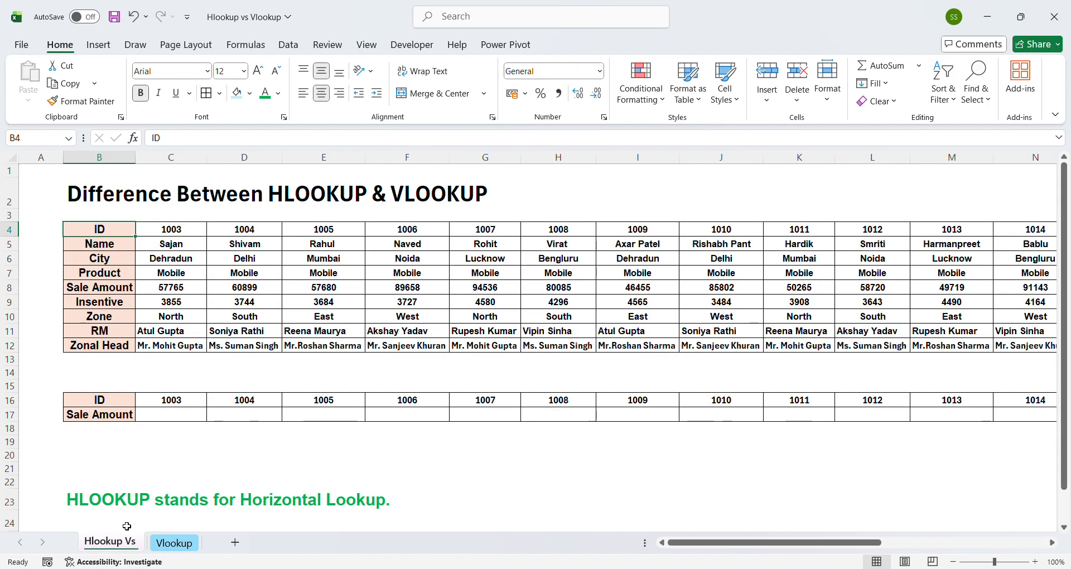
pyautogui.click(184, 248)
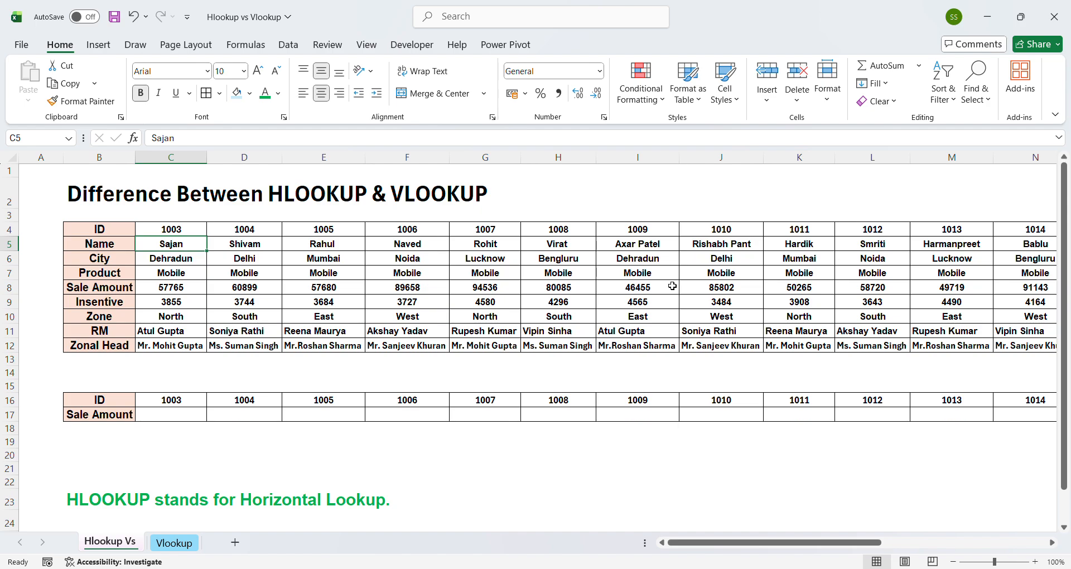
pyautogui.click(172, 543)
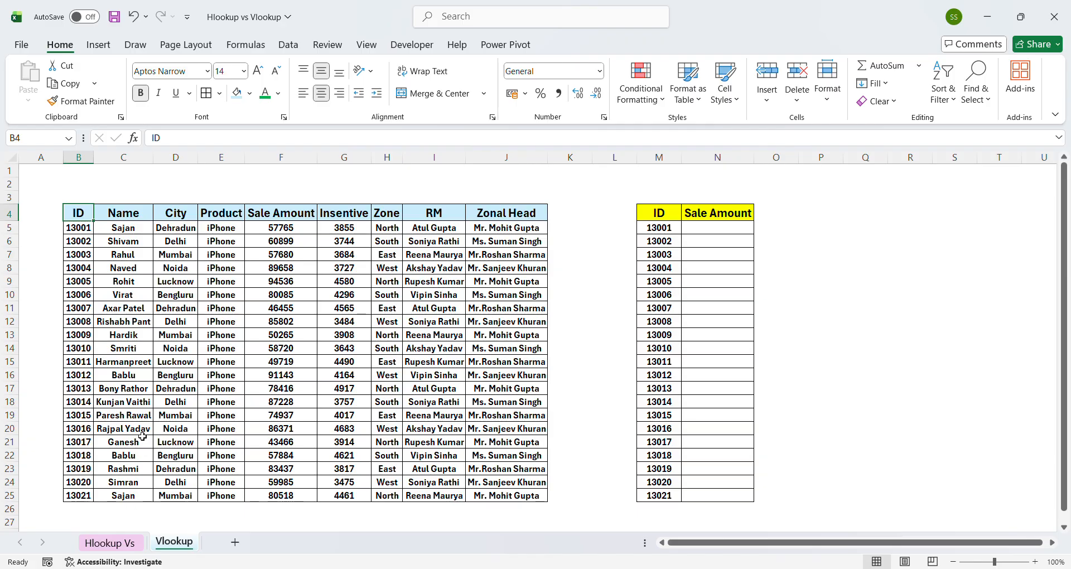
pyautogui.click(109, 544)
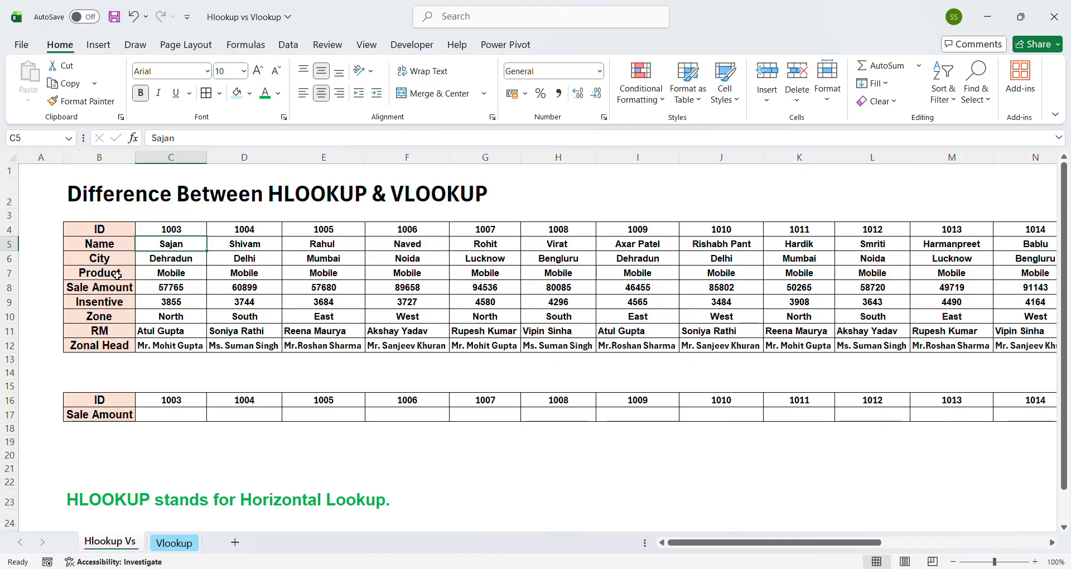
# Go through the main table's row labels starting at ID and the ID and Sale Amount rows of the lower table.
pyautogui.click(110, 233)
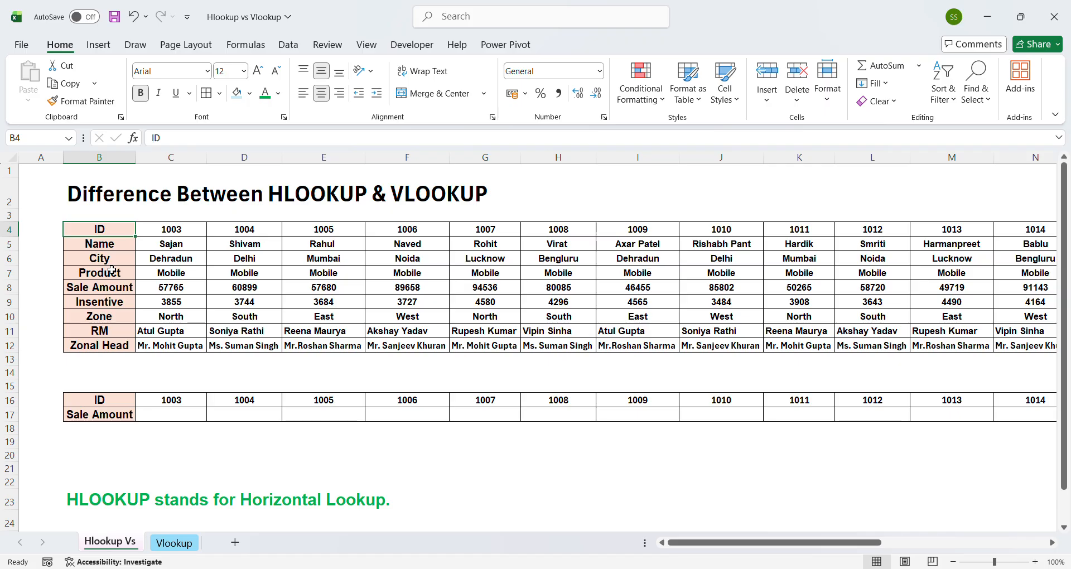
pyautogui.press('Down')
pyautogui.press('Down')
pyautogui.press('Down')
pyautogui.press('Down')
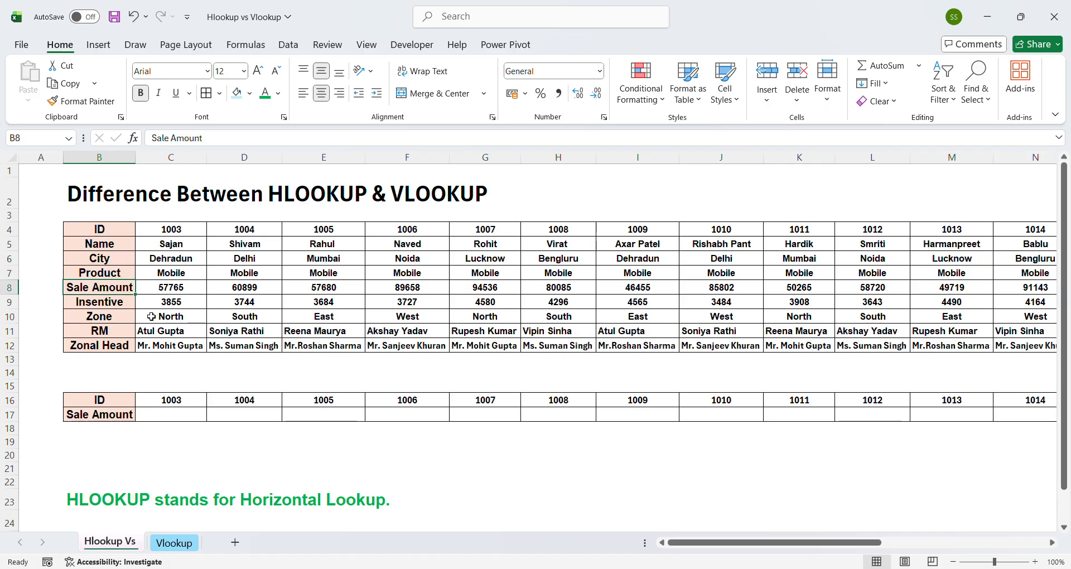
pyautogui.press('Up')
pyautogui.press('Down')
pyautogui.press('Down')
pyautogui.press('Down')
pyautogui.press('Down')
pyautogui.press('Down')
pyautogui.press('Down')
pyautogui.press('Down')
pyautogui.press('Down')
pyautogui.press('Down')
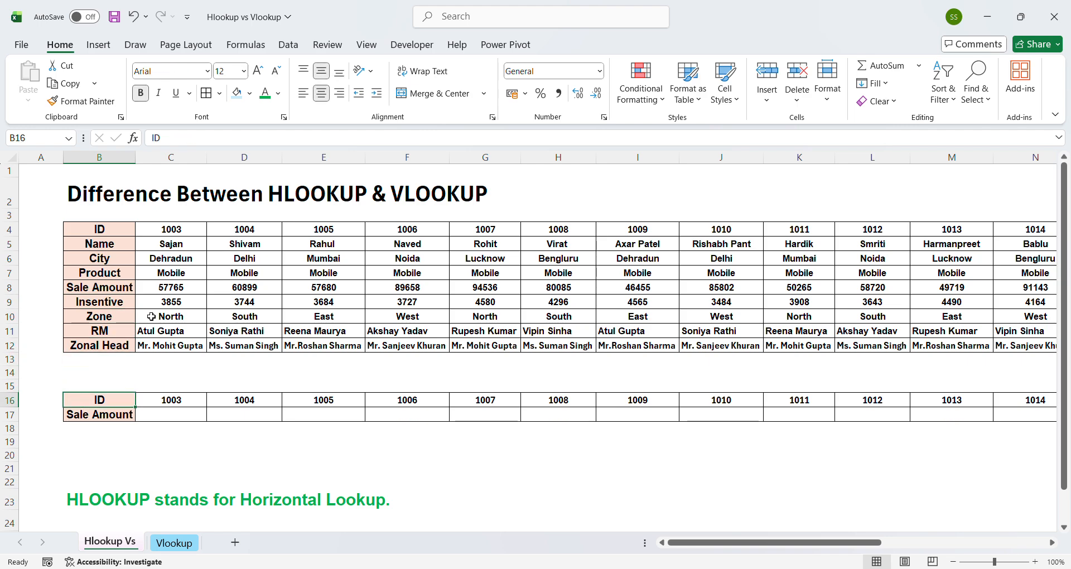
pyautogui.press('Right')
pyautogui.press('Right')
pyautogui.press('Left')
pyautogui.press('Left')
pyautogui.press('Up')
pyautogui.press('Down')
pyautogui.press('Down')
pyautogui.press('Up')
pyautogui.press('Up')
pyautogui.press('Up')
pyautogui.press('Up')
pyautogui.press('Up')
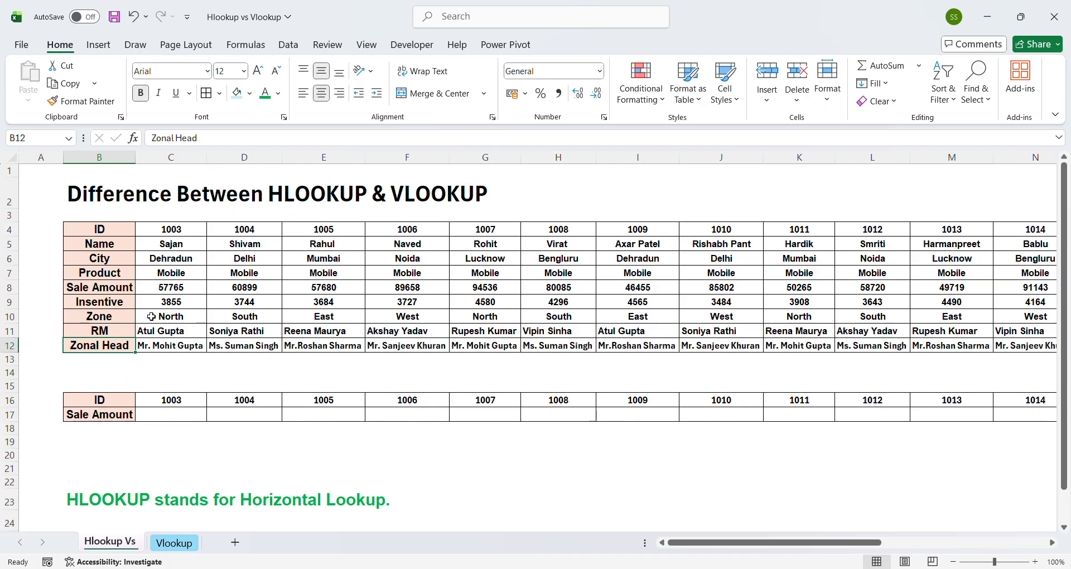
# Check the ID values and the Sale Amount header in the vertical table on the Vlookup sheet.
pyautogui.click(167, 545)
pyautogui.click(116, 309)
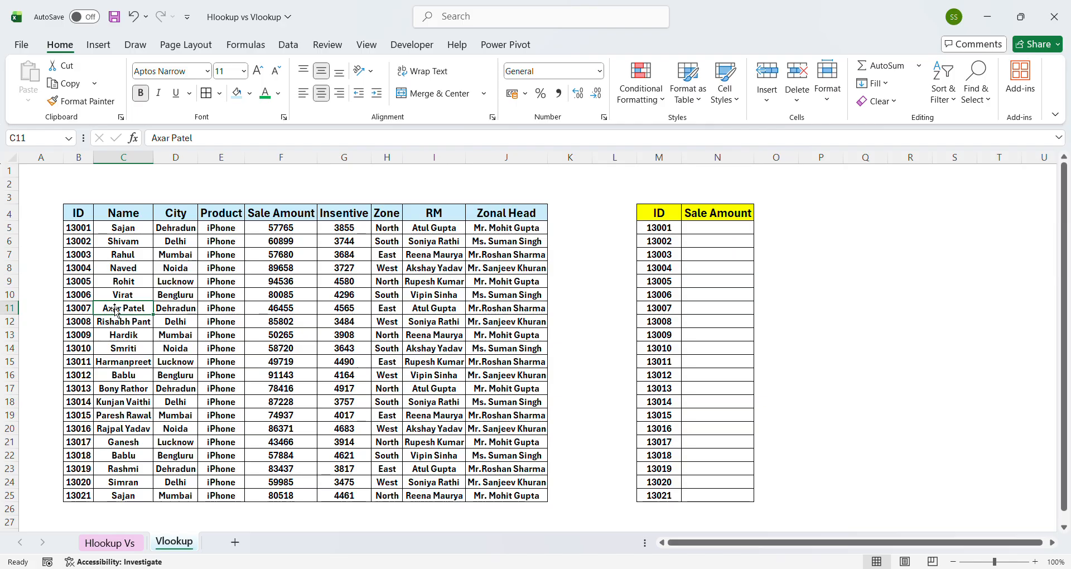
pyautogui.click(78, 229)
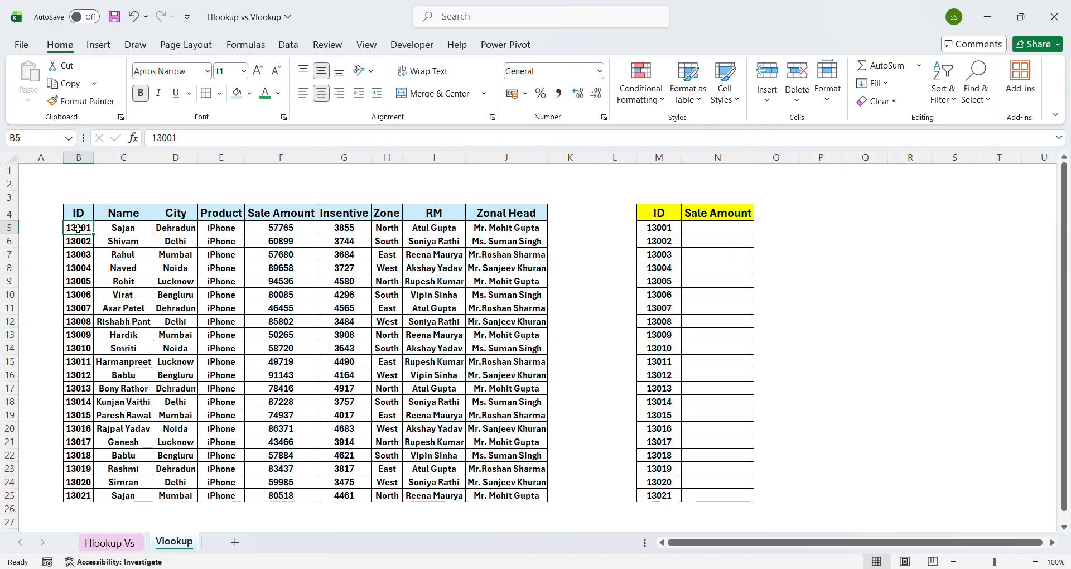
pyautogui.click(293, 199)
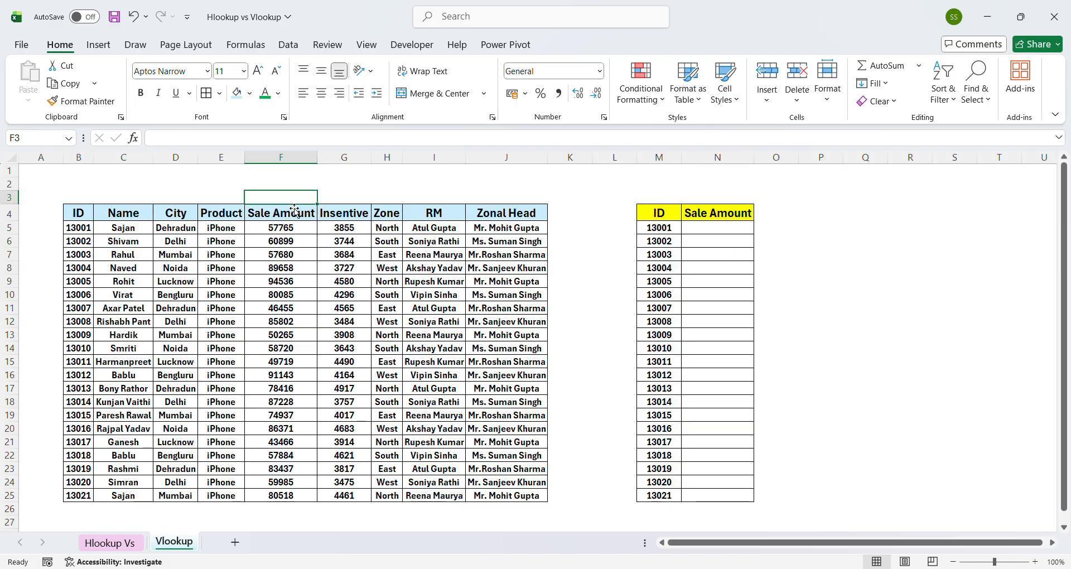
pyautogui.click(294, 212)
# Go to the Hlookup Vs sheet and select C17, the empty Sale Amount cell below ID 1003 in the lower table.
pyautogui.click(115, 542)
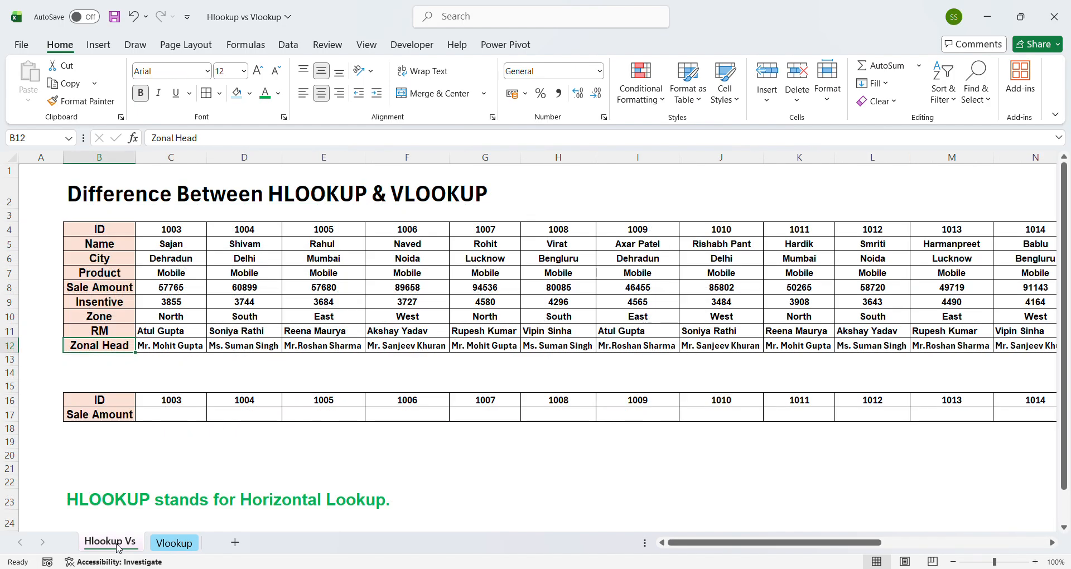
pyautogui.click(177, 420)
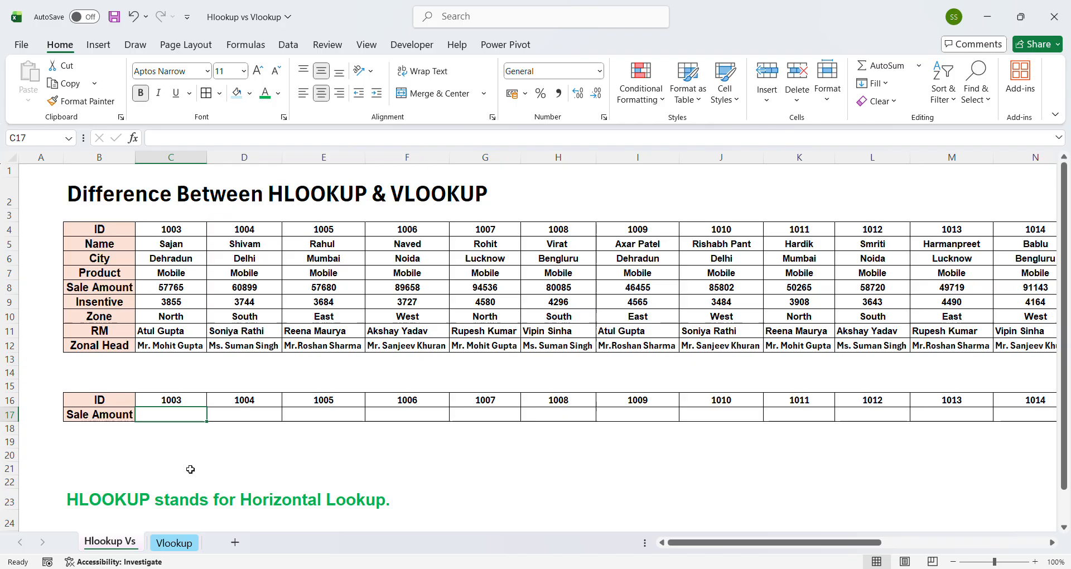
pyautogui.press('Up')
pyautogui.press('Down')
pyautogui.press('Up')
pyautogui.press('Down')
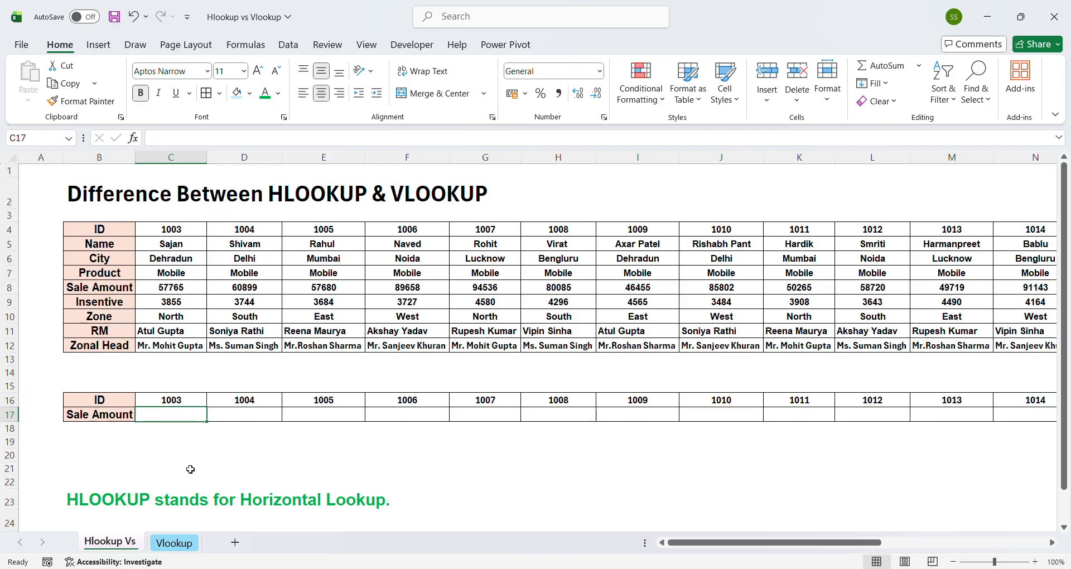
pyautogui.press('Up')
pyautogui.press('Down')
pyautogui.press('Up')
pyautogui.press('Down')
pyautogui.write('=')
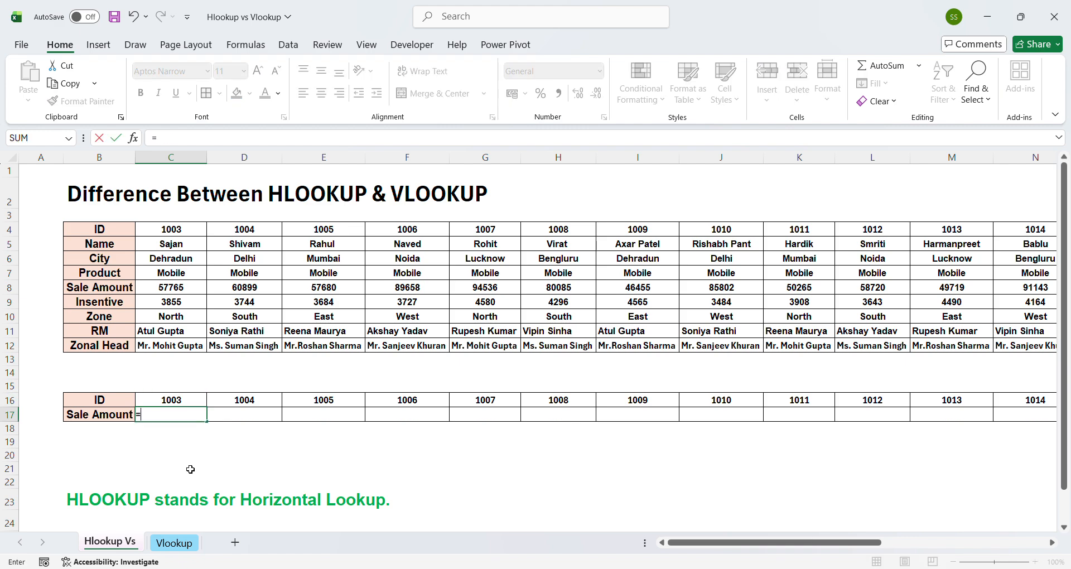
pyautogui.write('hl')
pyautogui.press('Tab')
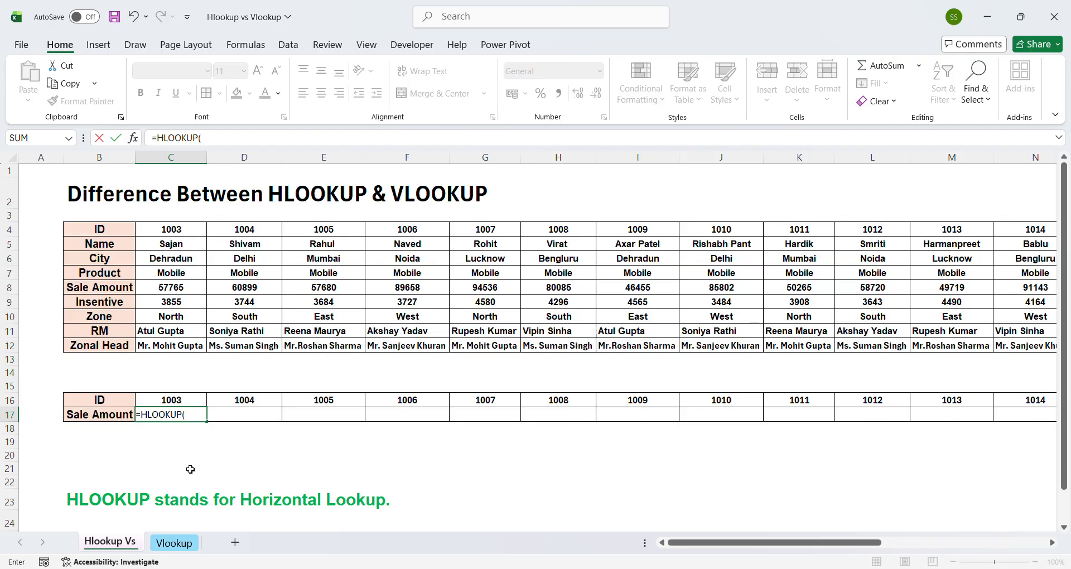
pyautogui.press('Up')
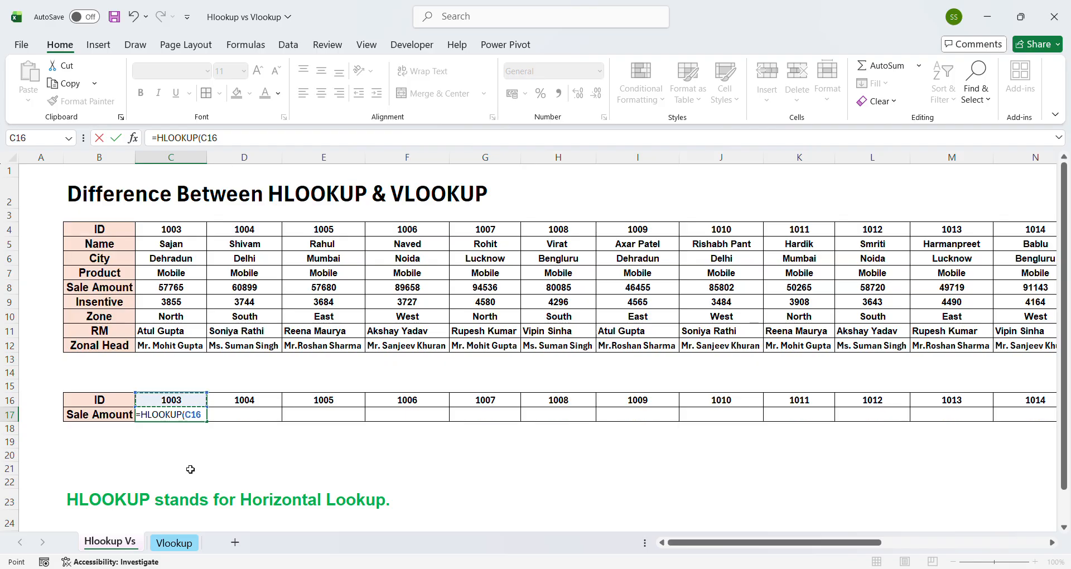
pyautogui.write(',')
pyautogui.click(122, 244)
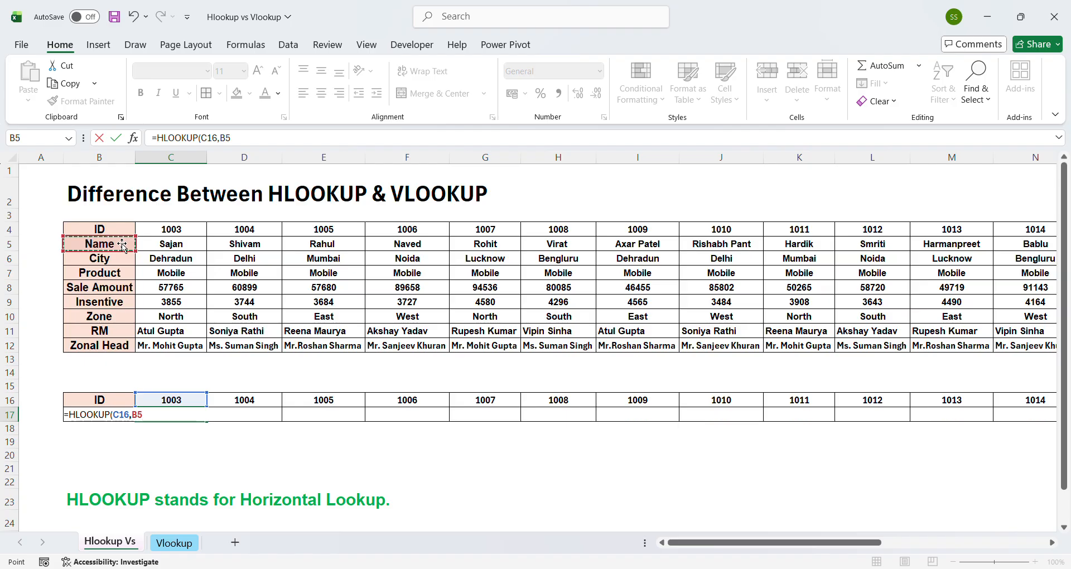
pyautogui.press('Up')
pyautogui.hotkey('ctrl', 'a')
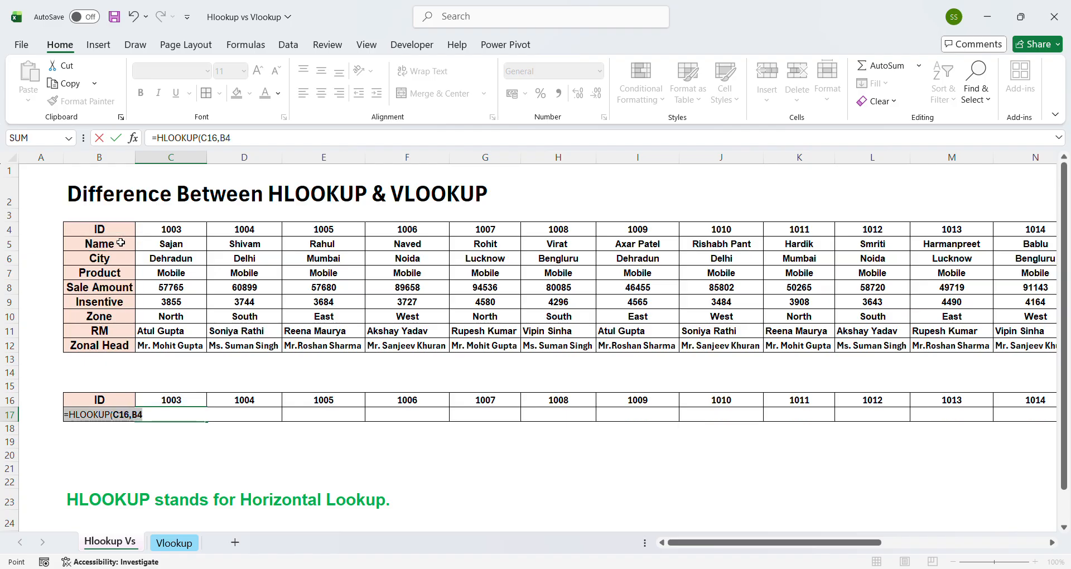
pyautogui.press('Escape')
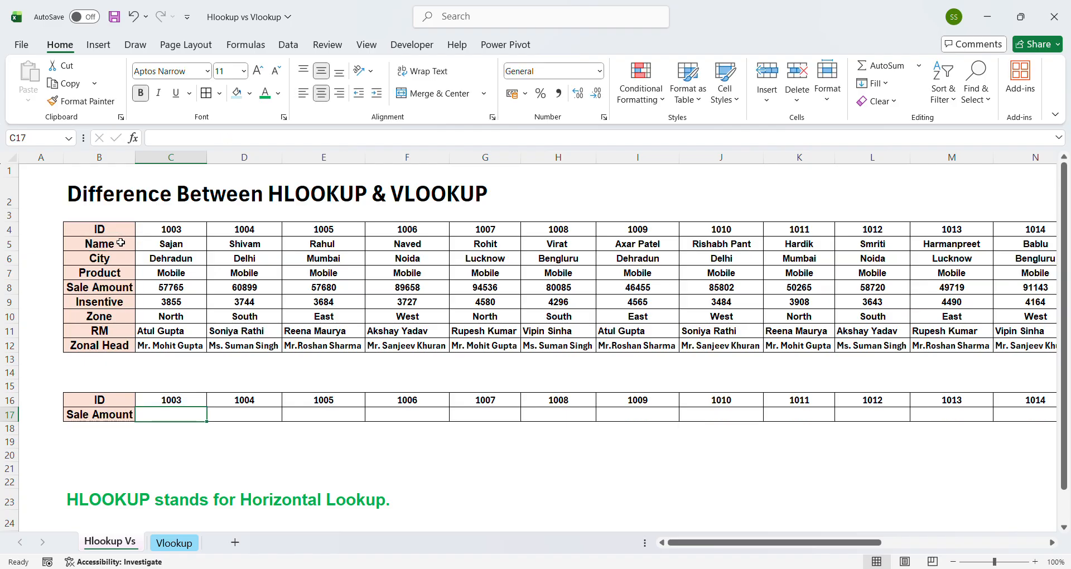
# Start an HLOOKUP formula in C17 with the ID in C16 as the lookup value.
pyautogui.write('=')
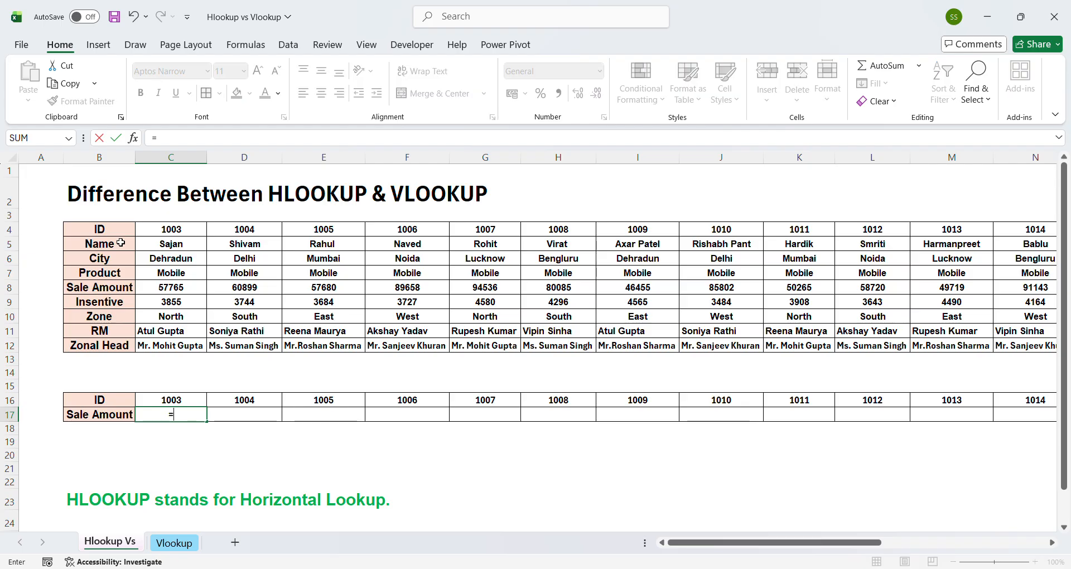
pyautogui.write('hl')
pyautogui.press('Tab')
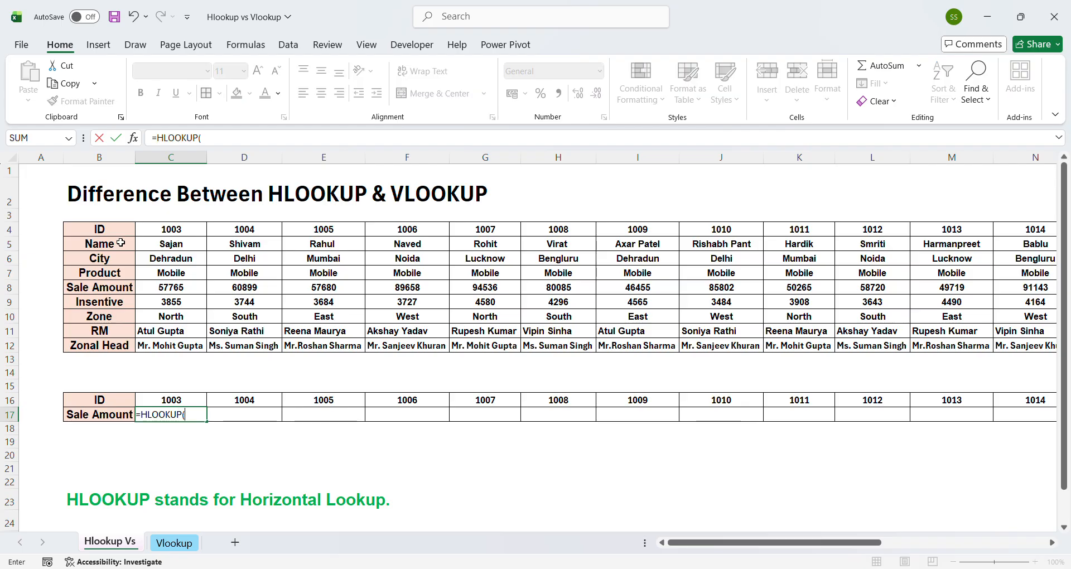
pyautogui.press('Up')
pyautogui.write(',')
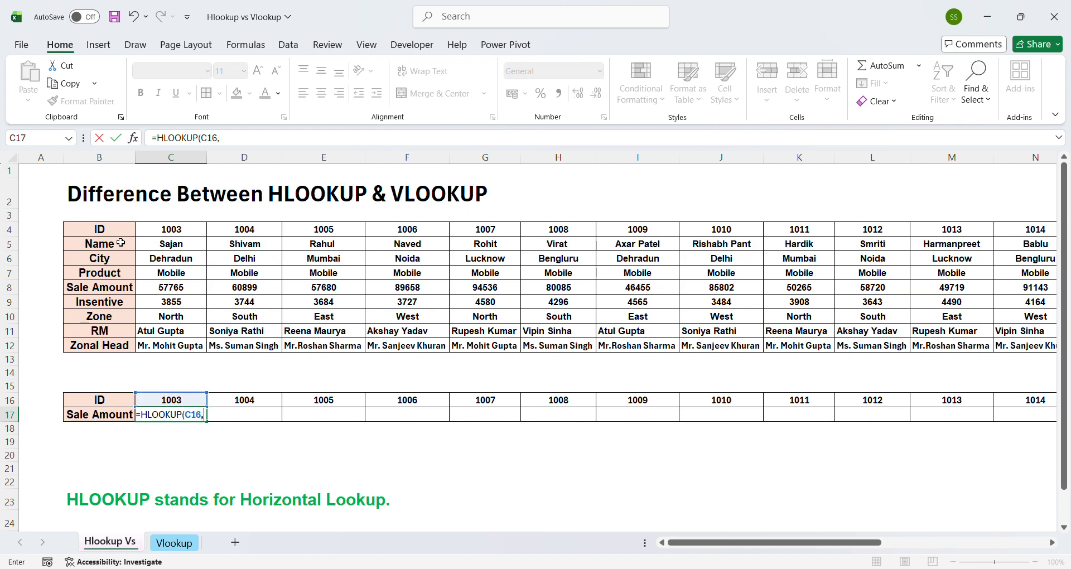
# Set the HLOOKUP table array to the whole main table, B4:W12, including its row labels.
pyautogui.click(115, 234)
pyautogui.hotkey('shift', 'Down')
pyautogui.hotkey('shift', 'Down')
pyautogui.hotkey('shift', 'Down')
pyautogui.hotkey('shift', 'Down')
pyautogui.hotkey('shift', 'Down')
pyautogui.hotkey('shift', 'Down')
pyautogui.hotkey('shift', 'Down')
pyautogui.hotkey('shift', 'Down')
pyautogui.hotkey('shift', 'Down')
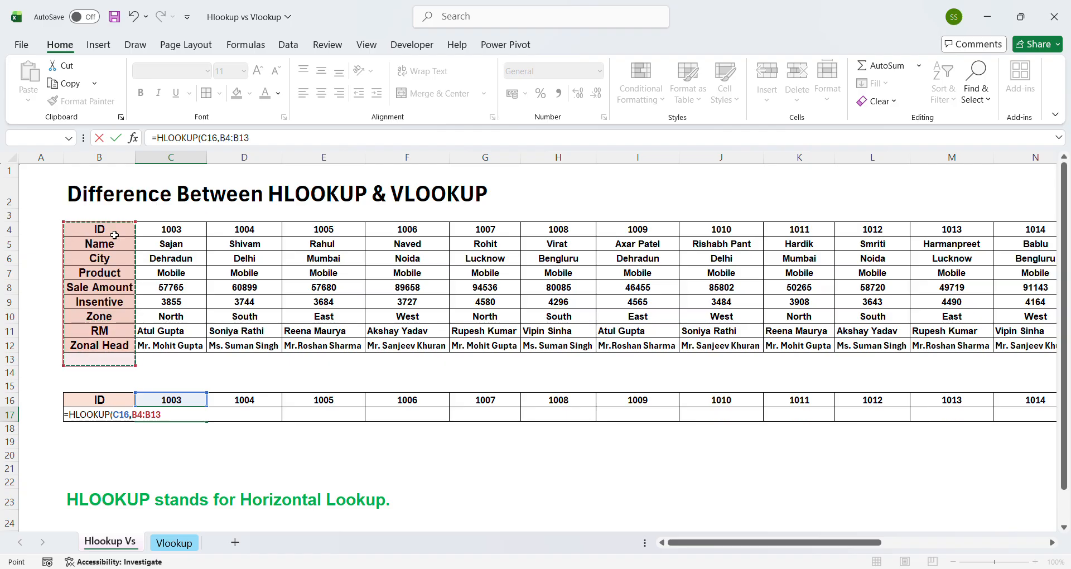
pyautogui.hotkey('shift', 'Up')
pyautogui.hotkey('ctrl', 'shift', 'Right')
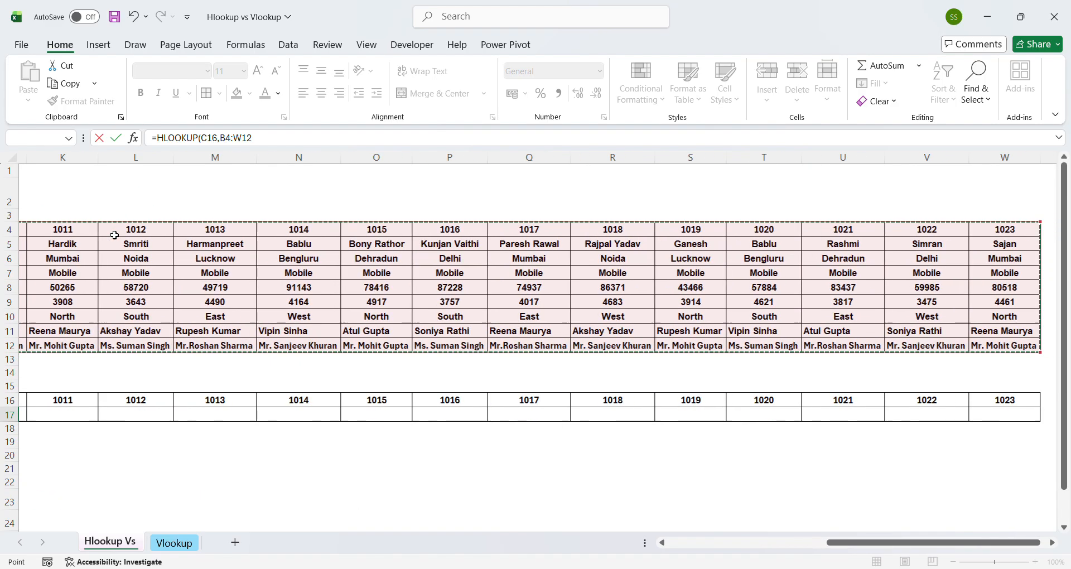
pyautogui.write(',')
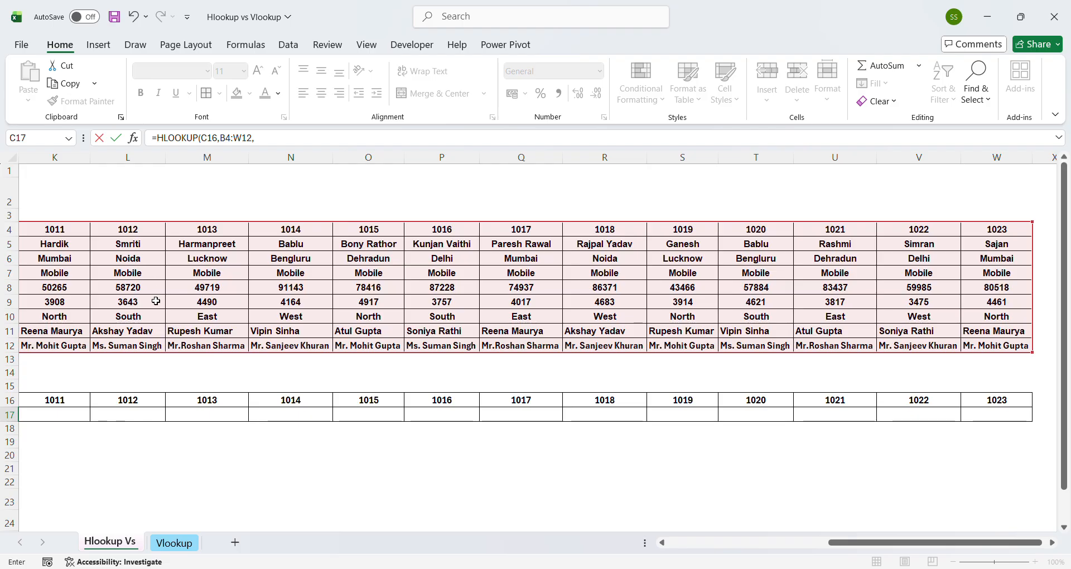
# Complete the HLOOKUP formula in C17 with row index 6 and exact match 0.
pyautogui.hscroll(-4, 161, 376)
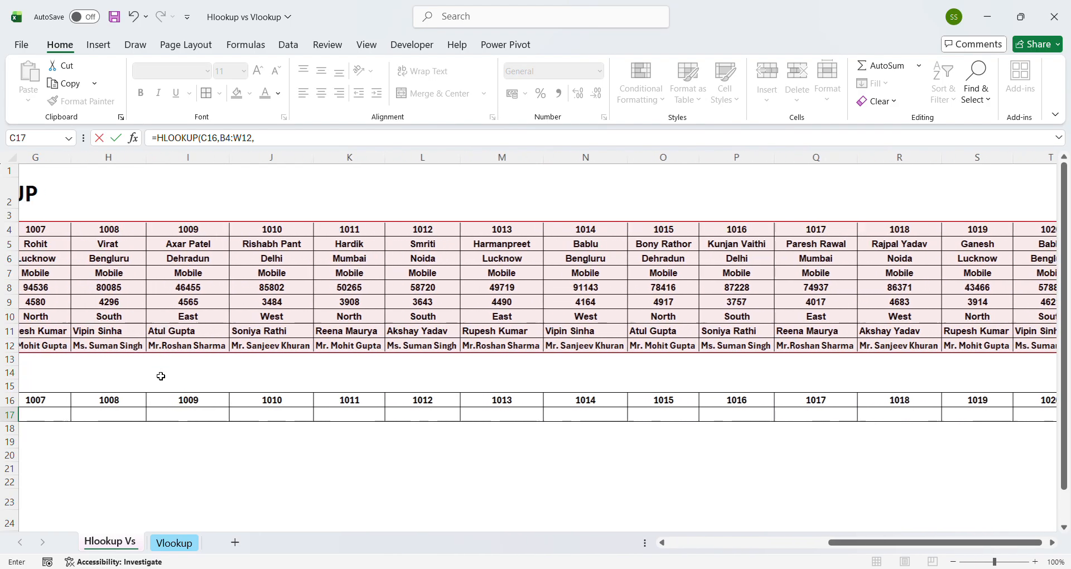
pyautogui.hscroll(-5, 161, 376)
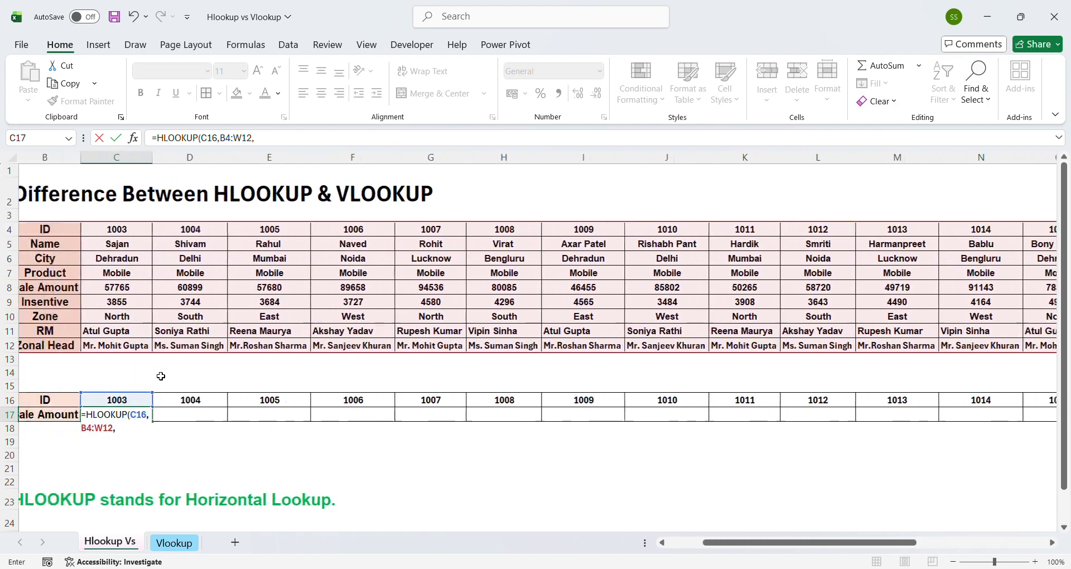
pyautogui.hscroll(-1, 160, 376)
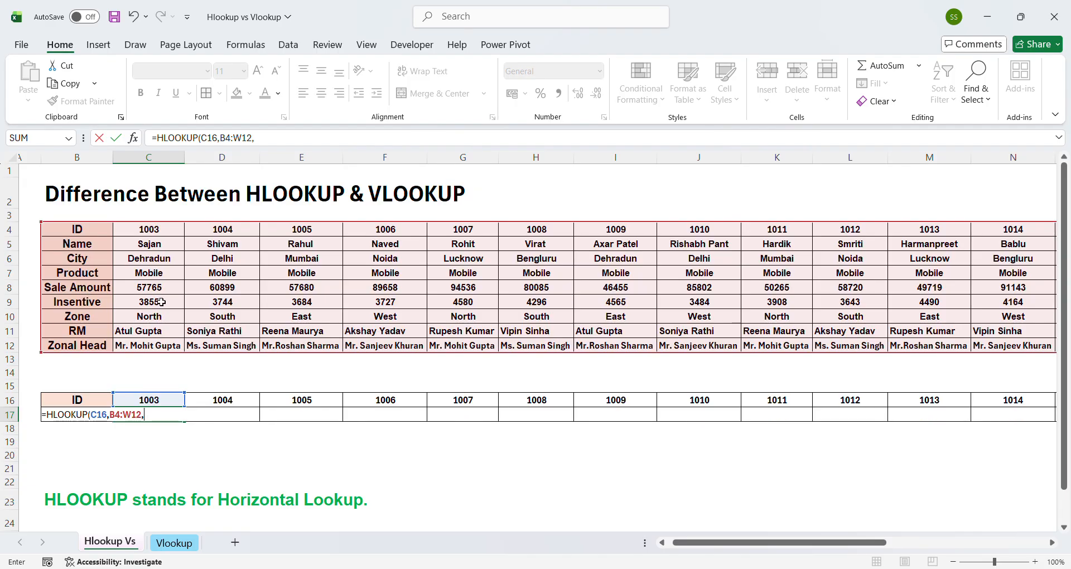
pyautogui.write('6,0')
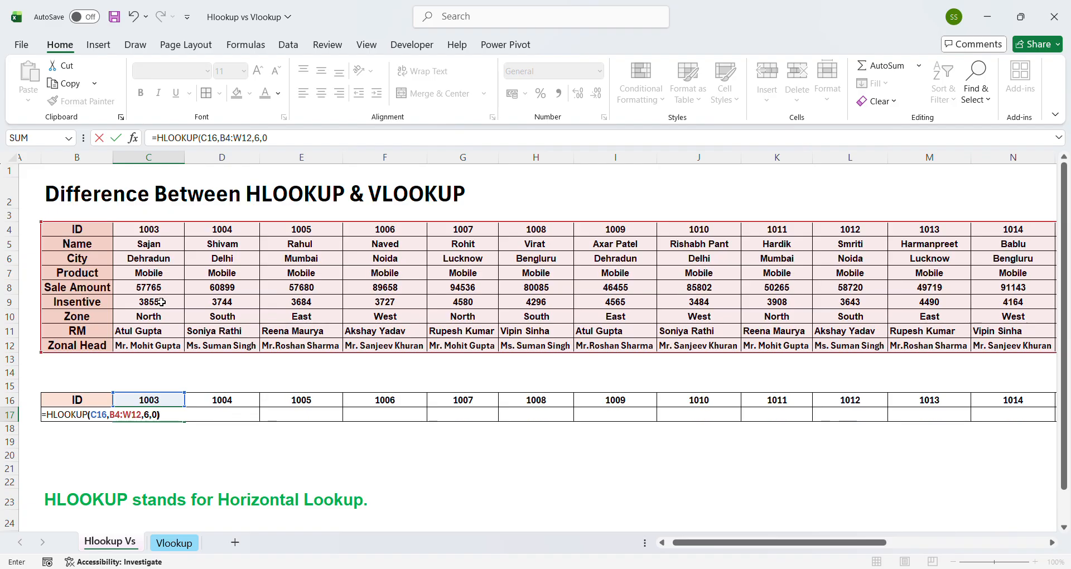
pyautogui.press('Return')
pyautogui.press('Up')
pyautogui.press('Up')
pyautogui.press('Down')
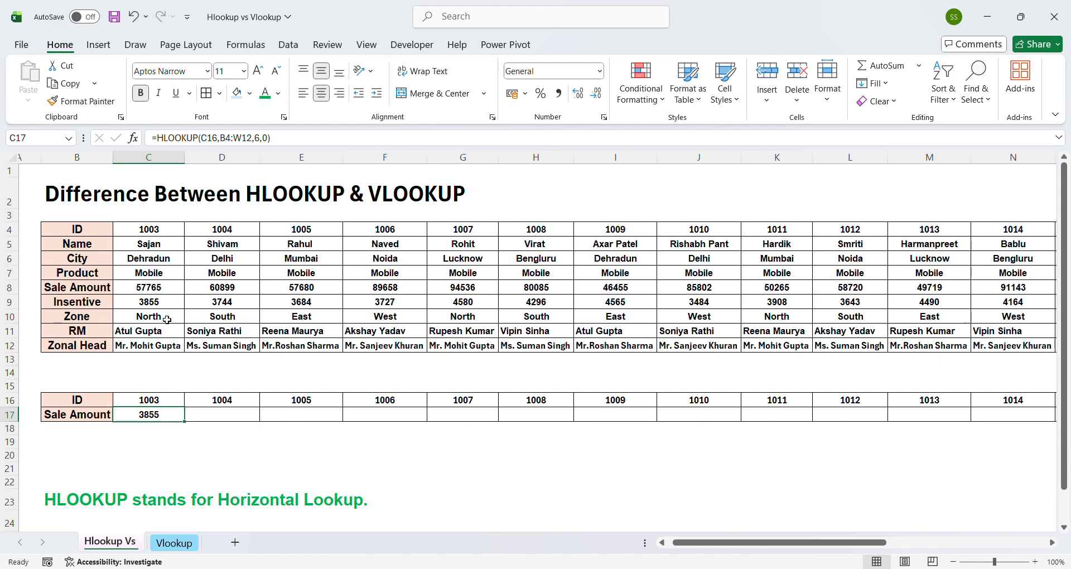
# Change the row index in C17's HLOOKUP formula to 5 for the Sale Amount row.
pyautogui.click(264, 139)
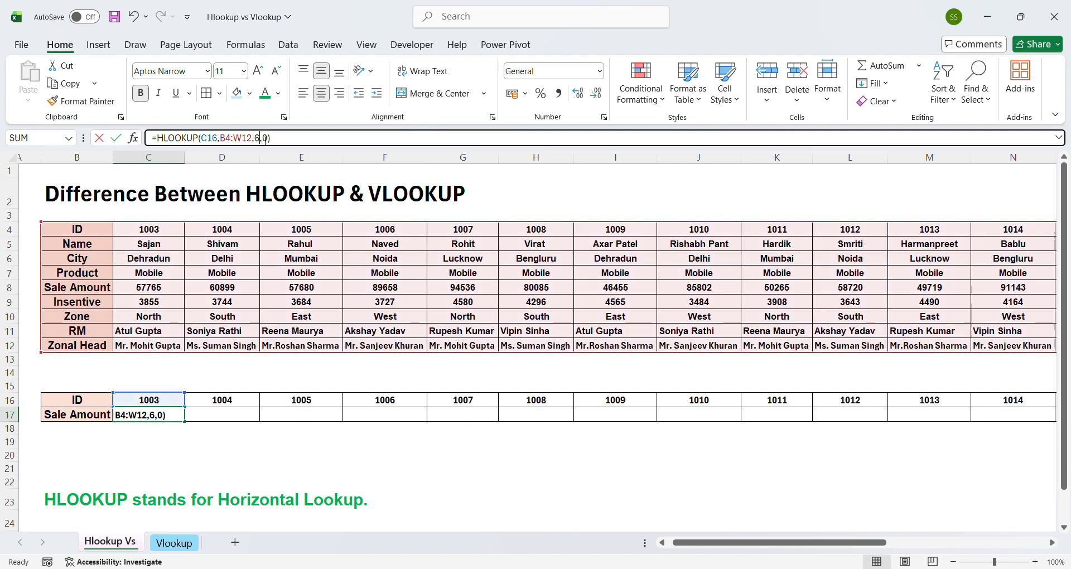
pyautogui.press('BackSpace')
pyautogui.write('5')
pyautogui.press('Return')
pyautogui.press('Up')
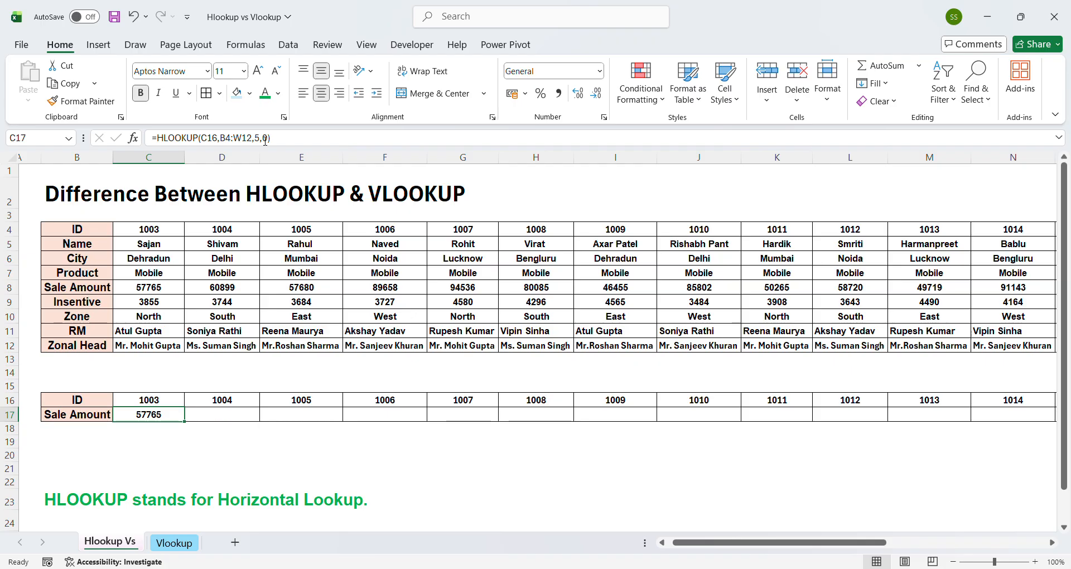
# Fill the HLOOKUP formula from C17 across the Sale Amount row through W17.
pyautogui.press('Right')
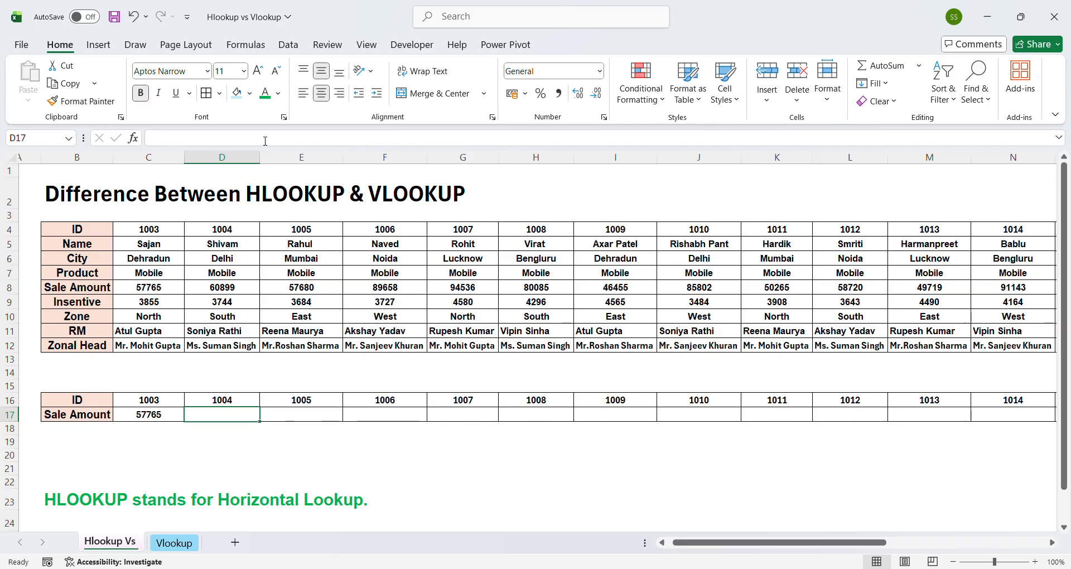
pyautogui.press('Left')
pyautogui.press('Right')
pyautogui.press('Right')
pyautogui.press('Left')
pyautogui.press('Left')
pyautogui.hotkey('shift', 'Right')
pyautogui.hotkey('shift', 'Right')
pyautogui.hotkey('shift', 'Right')
pyautogui.hotkey('shift', 'Right')
pyautogui.hotkey('shift', 'Right')
pyautogui.hotkey('shift', 'Right')
pyautogui.hotkey('shift', 'Right')
pyautogui.hotkey('shift', 'Right')
pyautogui.hotkey('shift', 'Right')
pyautogui.hotkey('shift', 'Right')
pyautogui.hotkey('shift', 'Right')
pyautogui.hotkey('shift', 'Right')
pyautogui.hotkey('shift', 'Right')
pyautogui.hotkey('shift', 'Right')
pyautogui.hotkey('shift', 'Right')
pyautogui.hotkey('shift', 'Right')
pyautogui.hotkey('shift', 'Right')
pyautogui.hotkey('shift', 'Right')
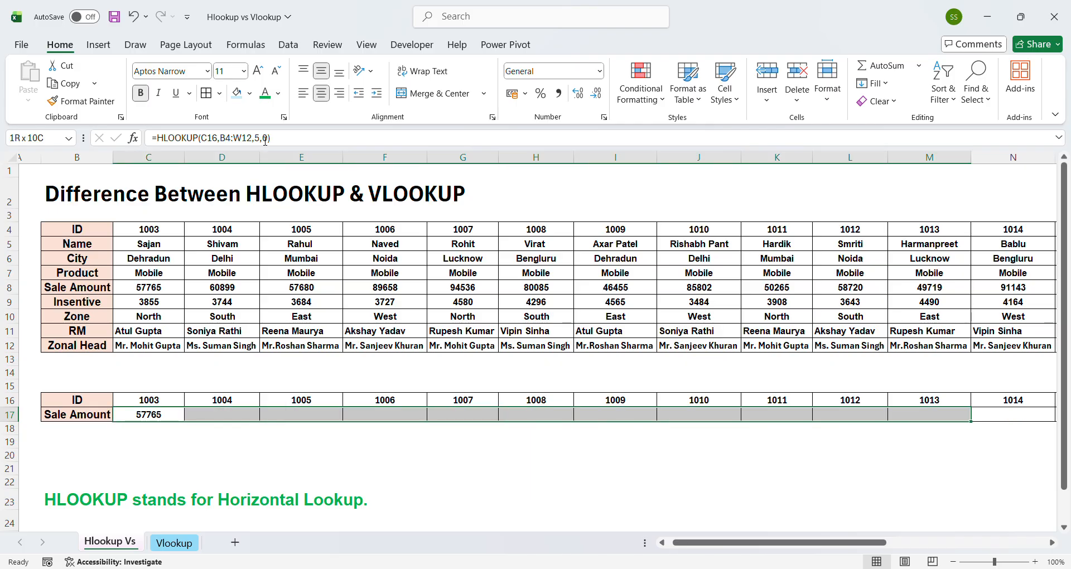
pyautogui.hotkey('shift', 'Right')
pyautogui.hotkey('shift', 'Right')
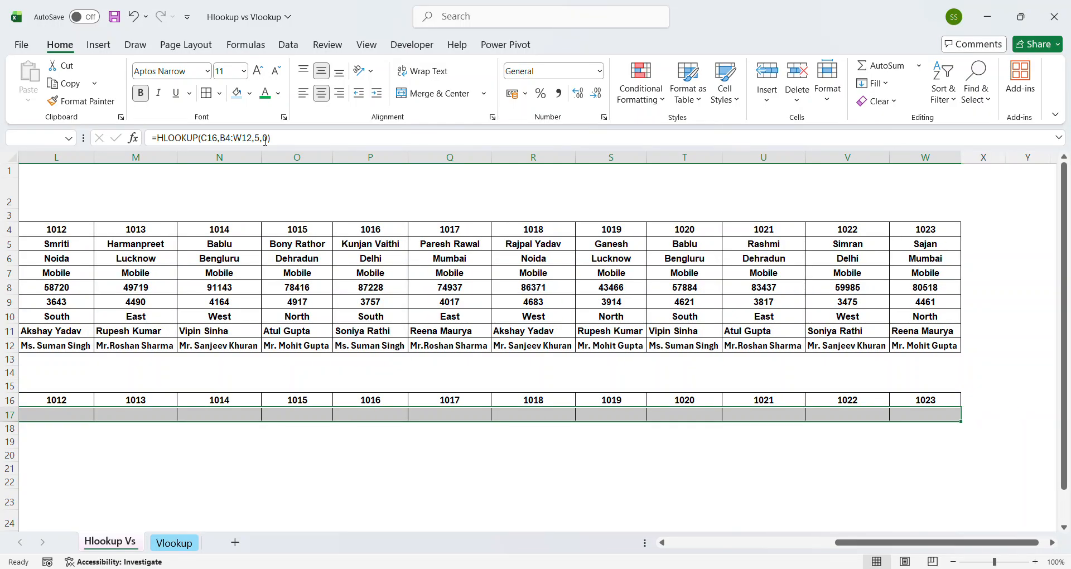
pyautogui.hotkey('ctrl', 'r')
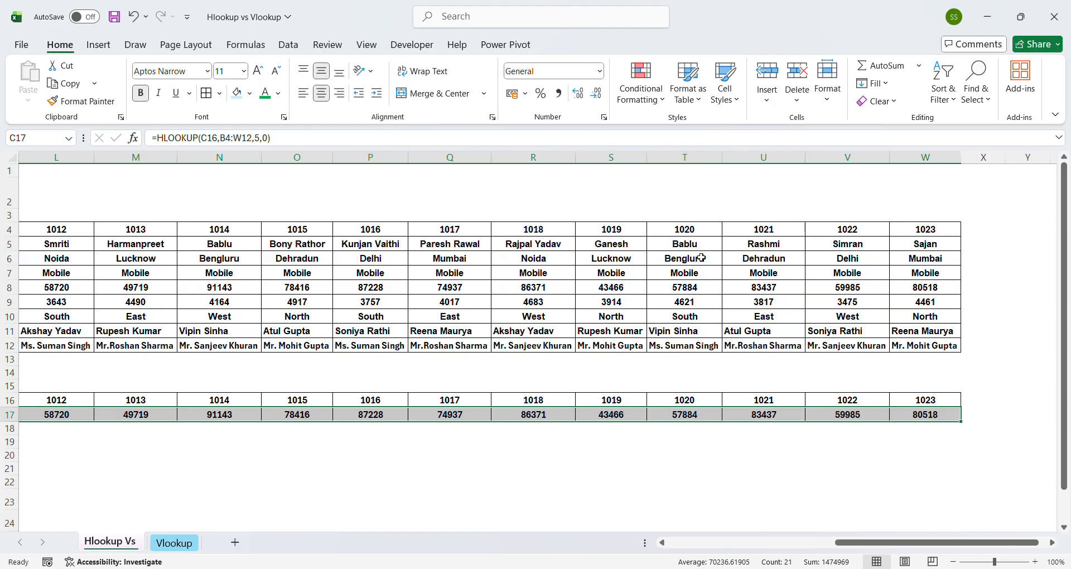
# Compare ID 1023's sale amount in the main table with W17, and review the first formula in C17.
pyautogui.click(924, 289)
pyautogui.click(921, 416)
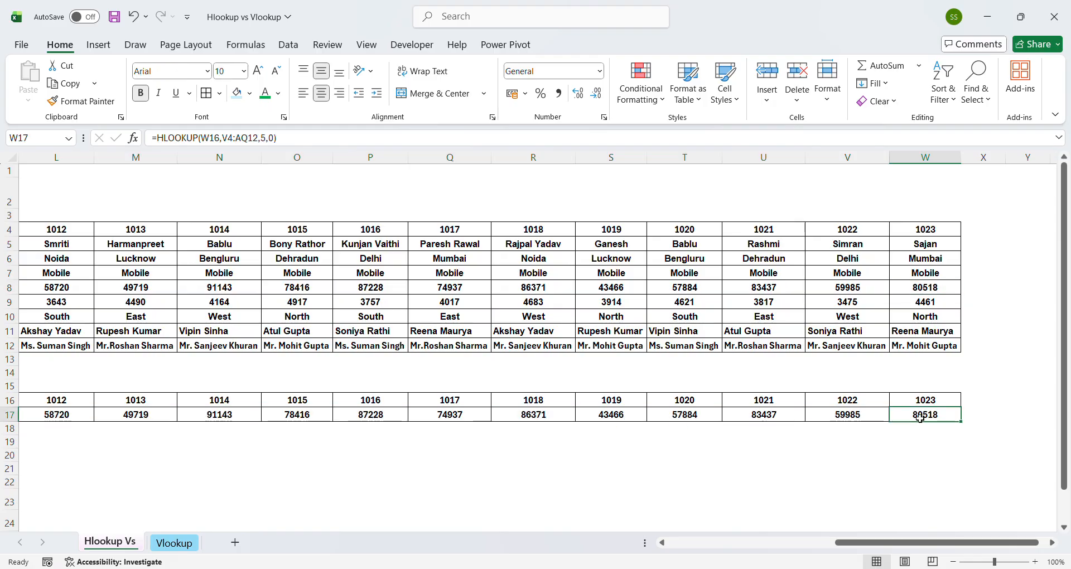
pyautogui.hotkey('ctrl', 'Left')
pyautogui.press('Right')
pyautogui.press('Up')
pyautogui.press('Down')
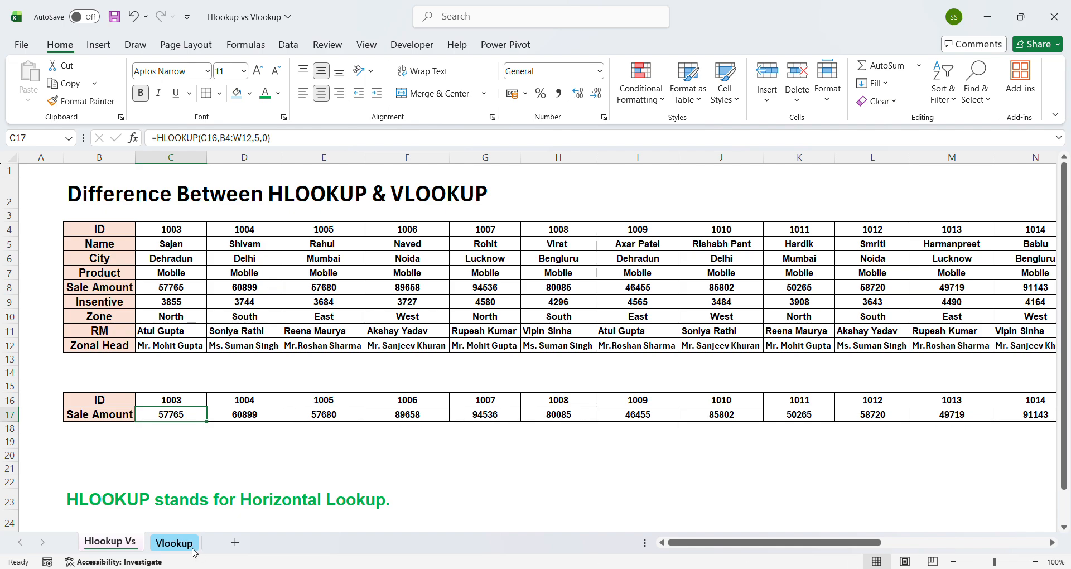
# Examine the main table's column headers on the Vlookup sheet, starting from ID in B4.
pyautogui.click(170, 549)
pyautogui.click(143, 285)
pyautogui.press('Up')
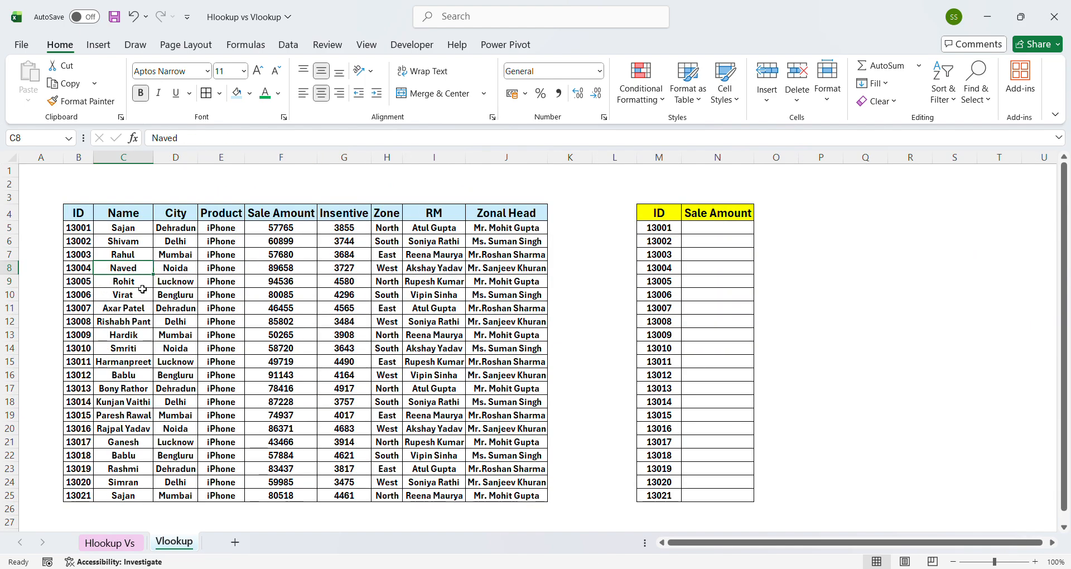
pyautogui.press('Left')
pyautogui.press('Up')
pyautogui.press('Up')
pyautogui.press('Up')
pyautogui.press('Right')
pyautogui.press('Up')
pyautogui.press('Left')
pyautogui.press('Down')
pyautogui.press('Up')
pyautogui.press('Right')
pyautogui.press('Right')
pyautogui.press('Left')
pyautogui.press('Left')
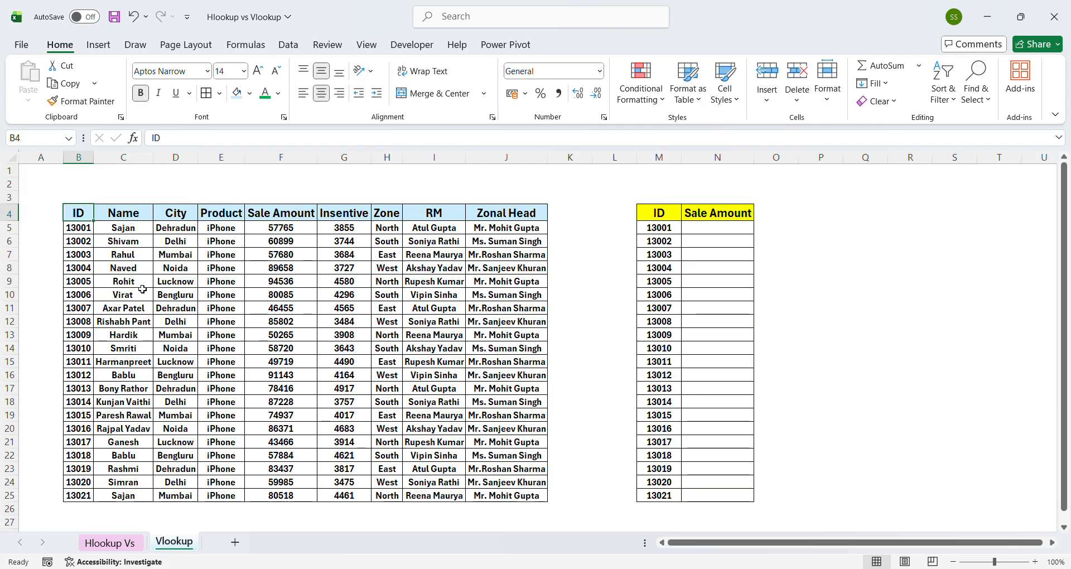
pyautogui.press('Right')
pyautogui.press('Right')
pyautogui.press('Left')
pyautogui.press('Left')
pyautogui.press('Down')
pyautogui.press('Up')
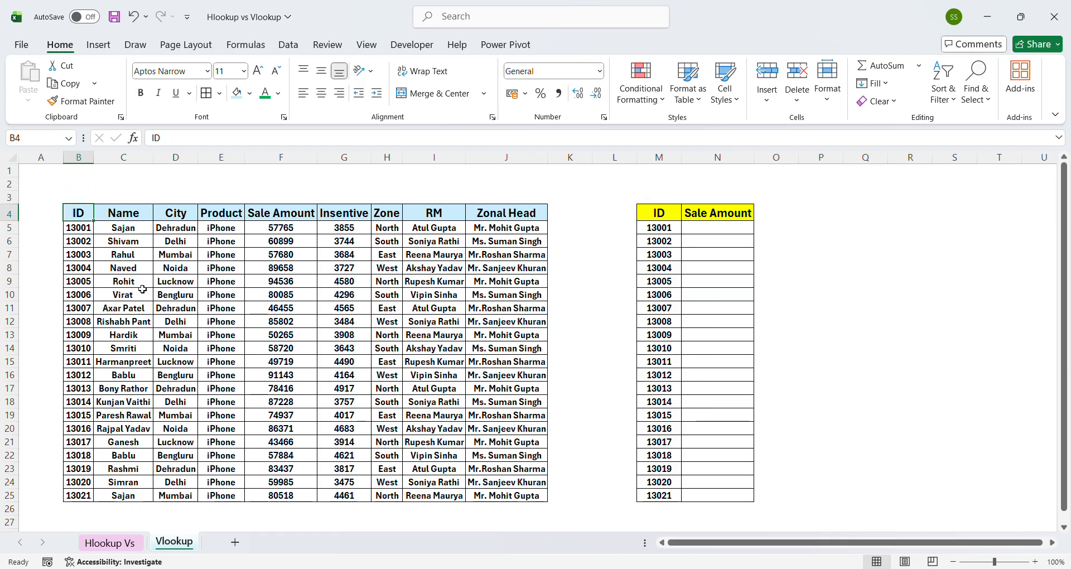
# Begin a VLOOKUP formula in Sale Amount cell N5 with M5 as the lookup value.
pyautogui.press('Right')
pyautogui.press('Right')
pyautogui.press('Right')
pyautogui.press('Right')
pyautogui.press('Right')
pyautogui.press('Right')
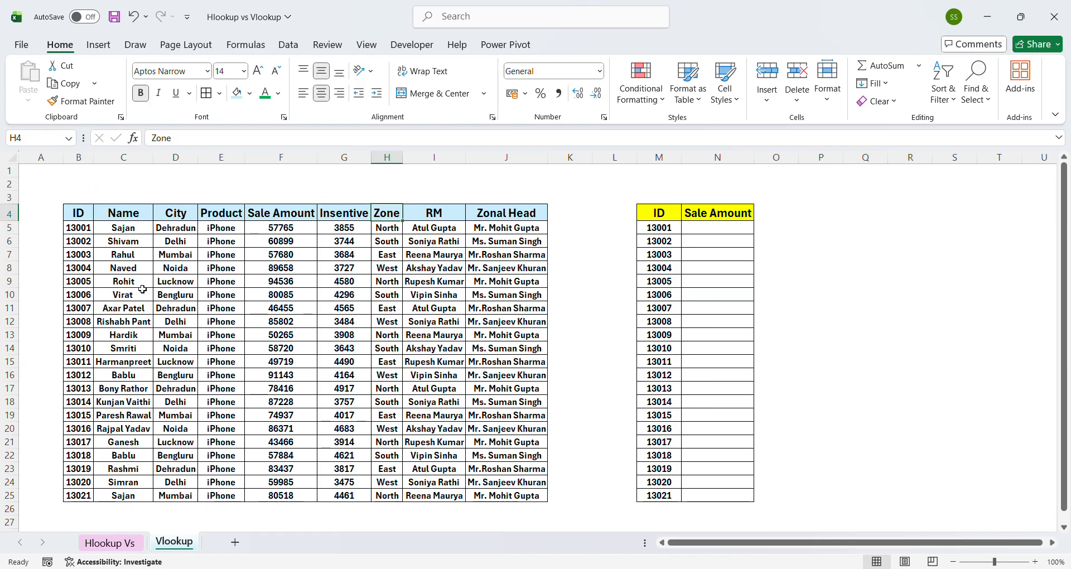
pyautogui.press('Right')
pyautogui.press('Right')
pyautogui.press('Right')
pyautogui.press('Right')
pyautogui.press('Right')
pyautogui.press('Right')
pyautogui.press('Down')
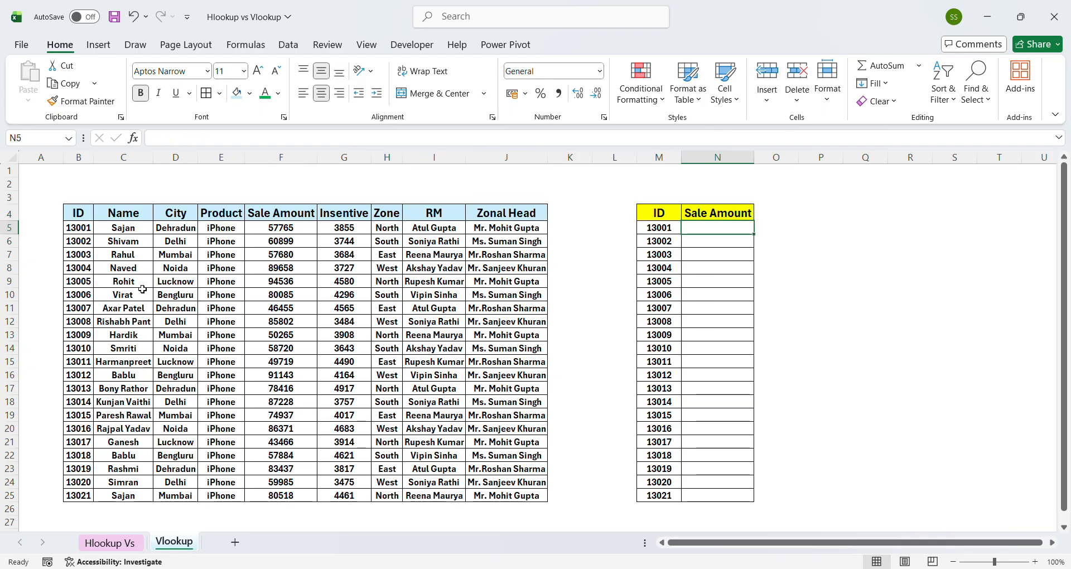
pyautogui.write('=vl')
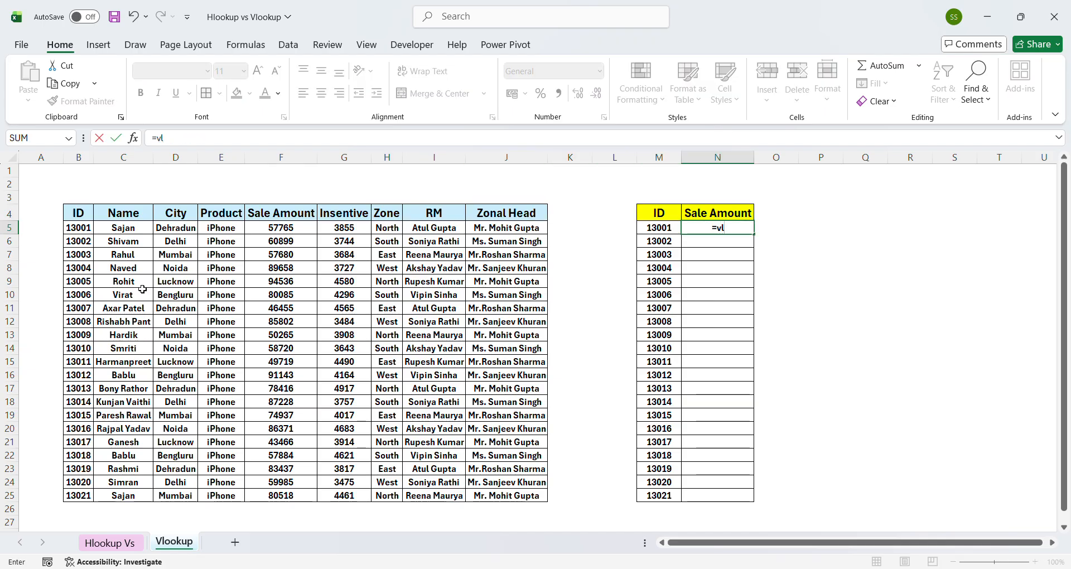
pyautogui.press('Tab')
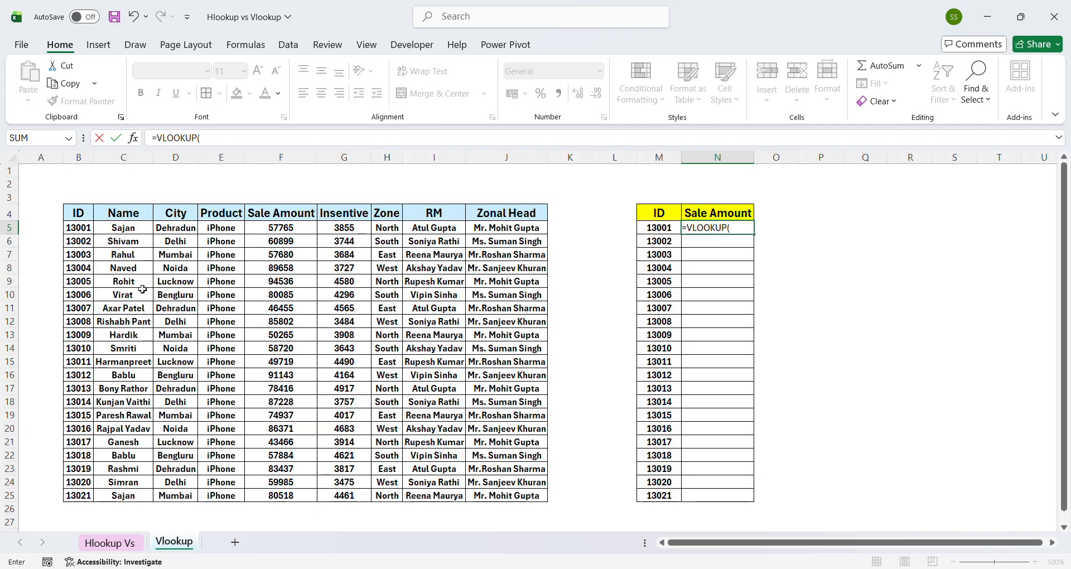
pyautogui.press('Left')
pyautogui.write(',')
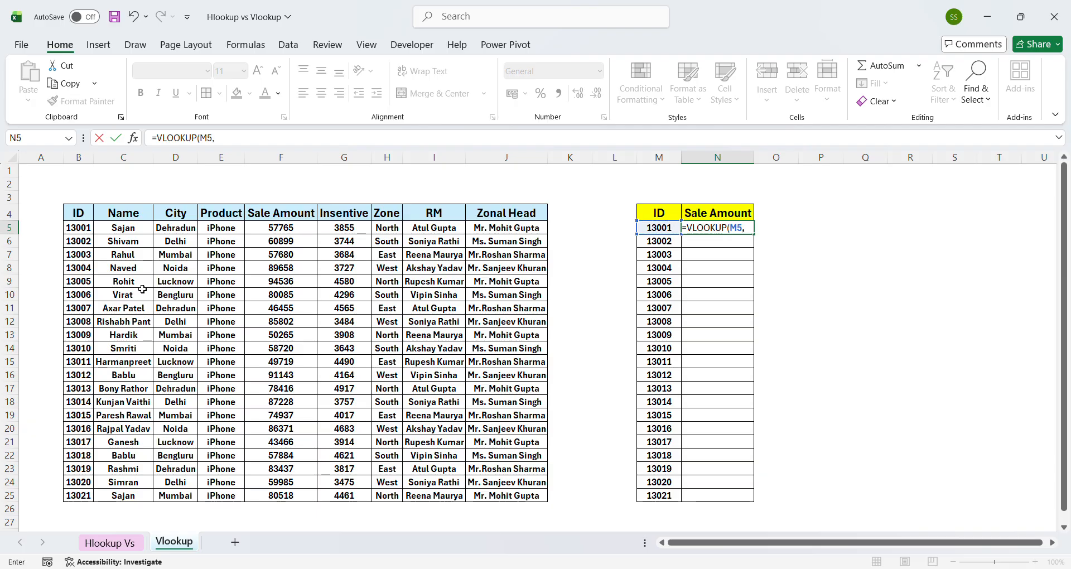
# Set the VLOOKUP table array to the whole main table, B4:J25, including its headers.
pyautogui.click(79, 217)
pyautogui.hotkey('shift', 'Right')
pyautogui.hotkey('shift', 'Right')
pyautogui.hotkey('shift', 'Right')
pyautogui.hotkey('shift', 'Right')
pyautogui.hotkey('shift', 'Right')
pyautogui.hotkey('shift', 'Right')
pyautogui.hotkey('shift', 'Right')
pyautogui.hotkey('shift', 'Right')
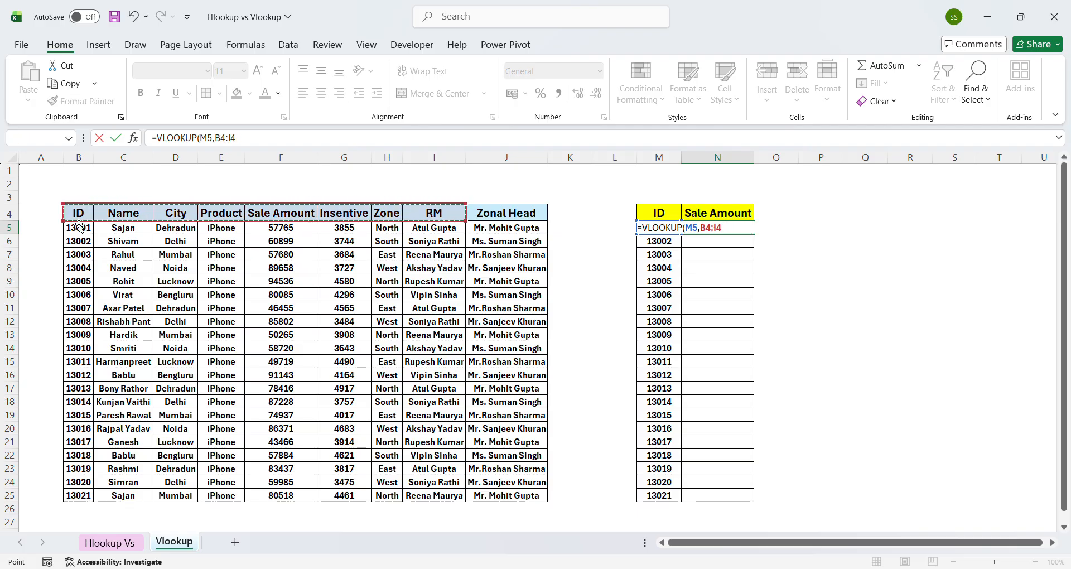
pyautogui.hotkey('ctrl', 'shift', 'Down')
pyautogui.write(',')
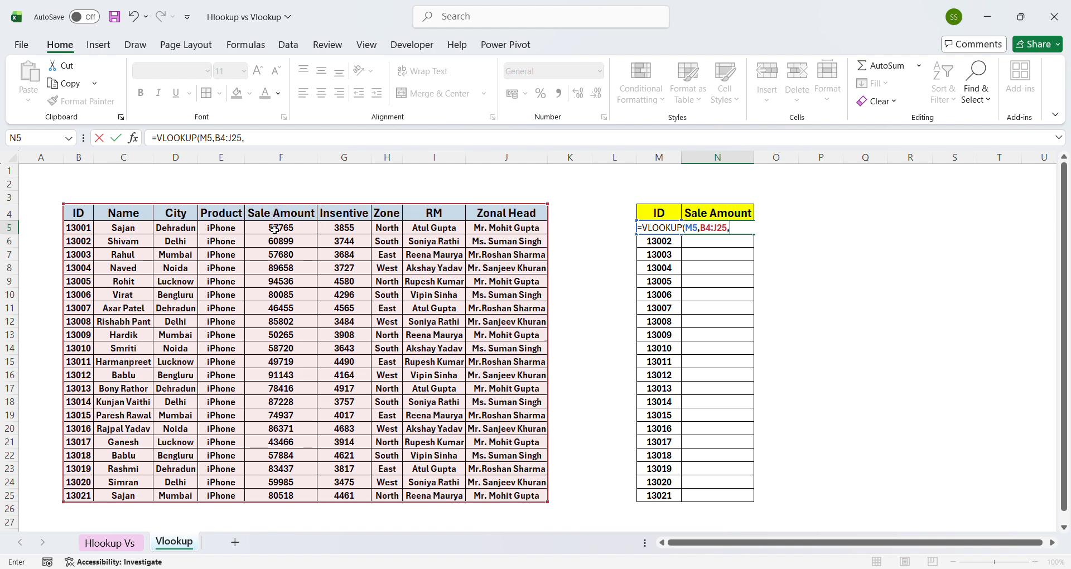
# Complete N5's VLOOKUP formula with column index 5 and 0 for an exact match.
pyautogui.write('0')
pyautogui.press('Return')
pyautogui.press('Down')
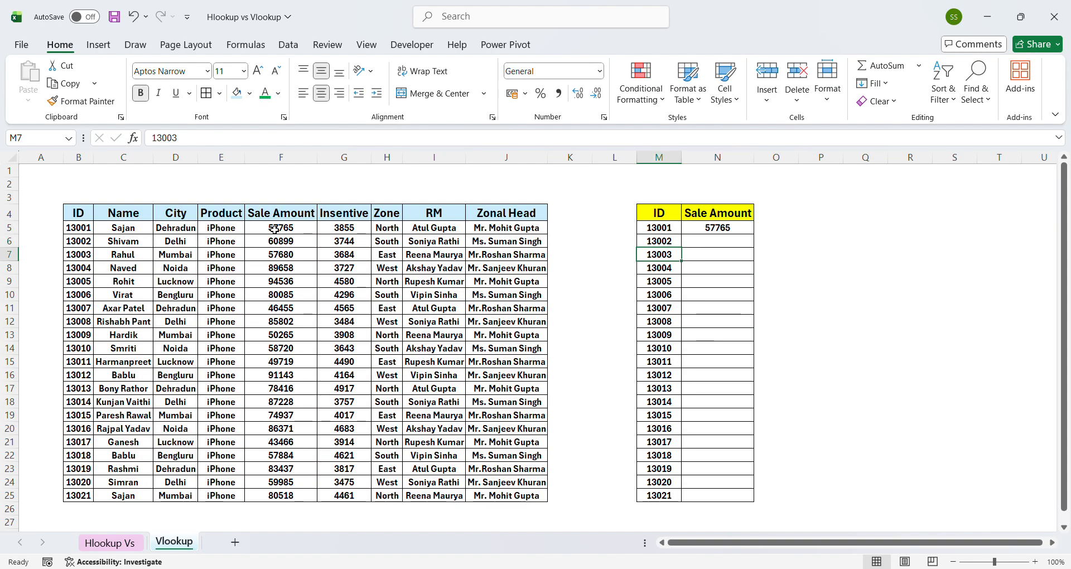
# Fill the VLOOKUP formula from N5 down the Sale Amount column through N25.
pyautogui.press('Down')
pyautogui.hotkey('ctrl', 'Down')
pyautogui.press('Right')
pyautogui.hotkey('ctrl', 'Up')
pyautogui.press('Down')
pyautogui.press('Up')
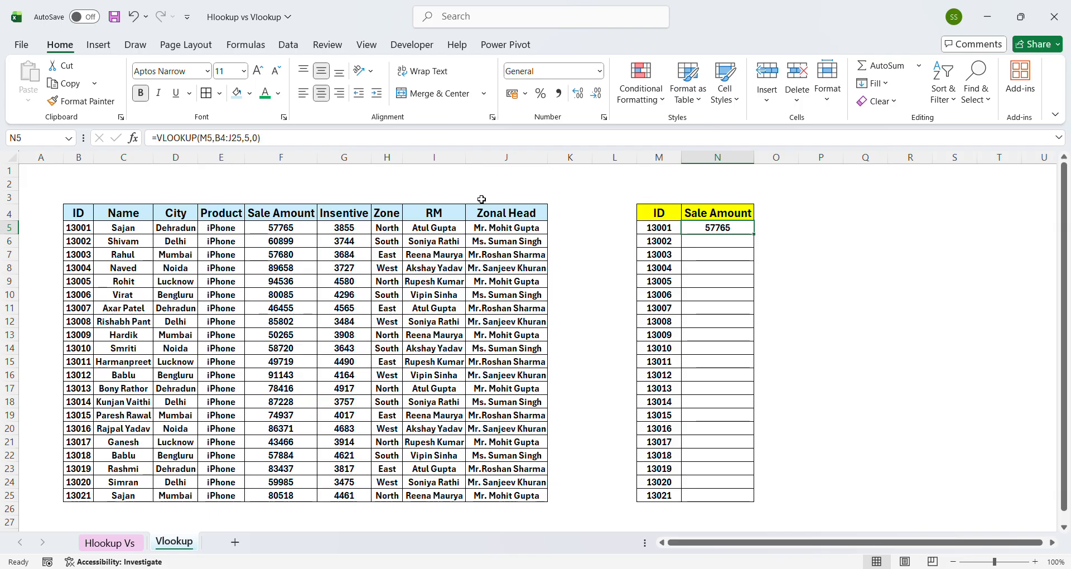
pyautogui.doubleClick(757, 239)
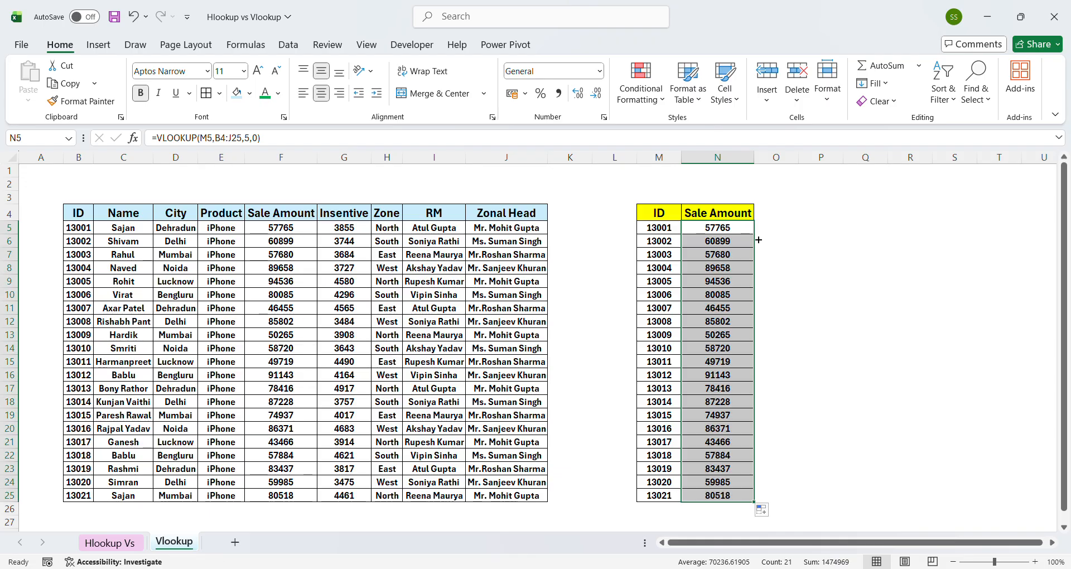
# Clear the copied VLOOKUP formulas from N6 through N25, keeping only the formula in N5.
pyautogui.click(723, 284)
pyautogui.press('Up')
pyautogui.press('Up')
pyautogui.press('Up')
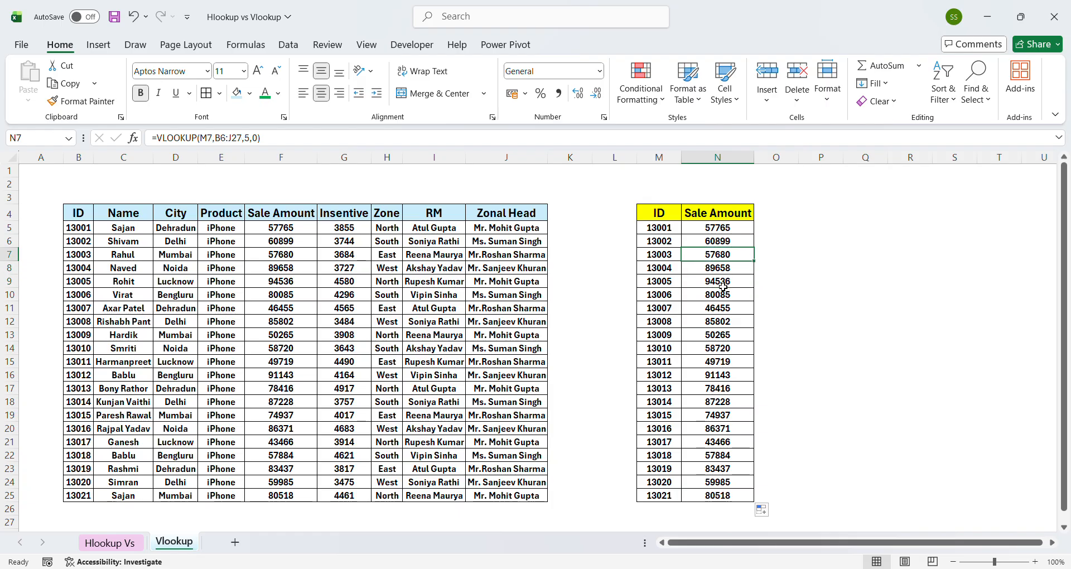
pyautogui.hotkey('ctrl', 'shift', 'Down')
pyautogui.press('Delete')
# Select N5:N25 from the bottom up, fill N5's VLOOKUP formula down, and check the copied formula in N13.
pyautogui.press('Left')
pyautogui.press('Up')
pyautogui.press('Up')
pyautogui.press('Right')
pyautogui.press('Left')
pyautogui.hotkey('ctrl', 'Down')
pyautogui.press('Right')
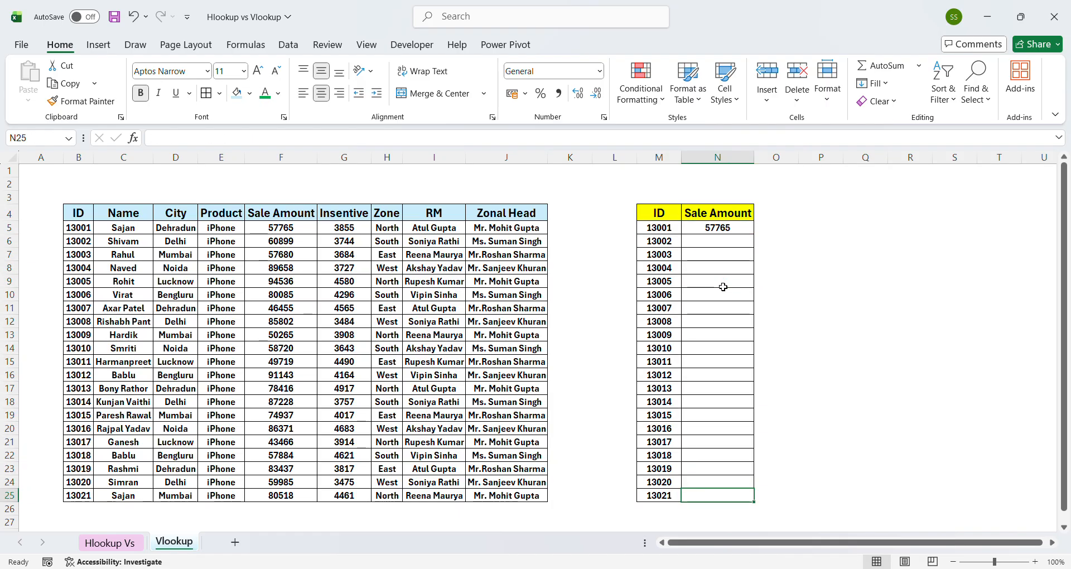
pyautogui.hotkey('ctrl', 'shift', 'Up')
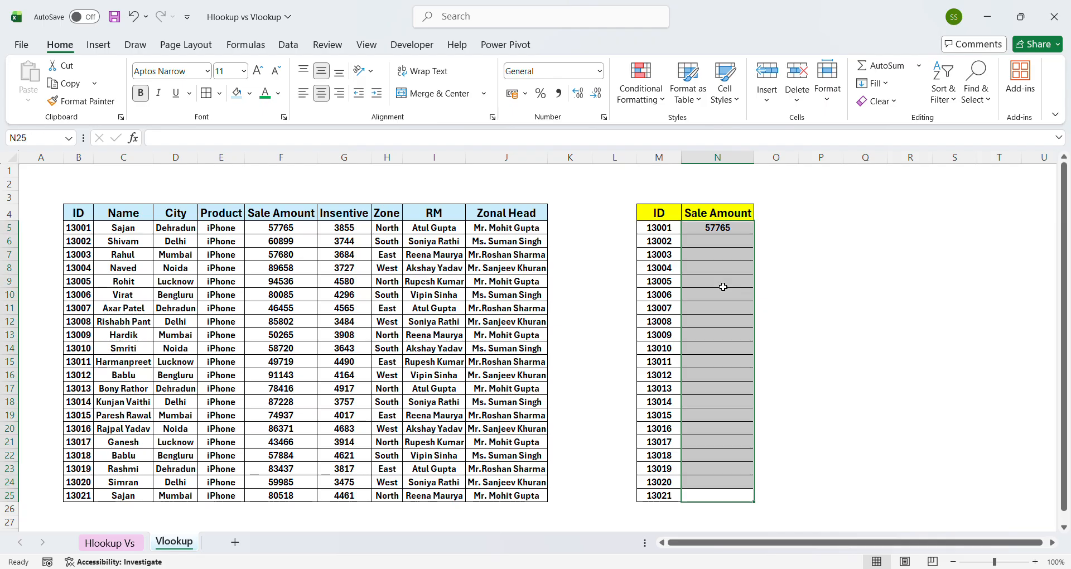
pyautogui.hotkey('ctrl', 'd')
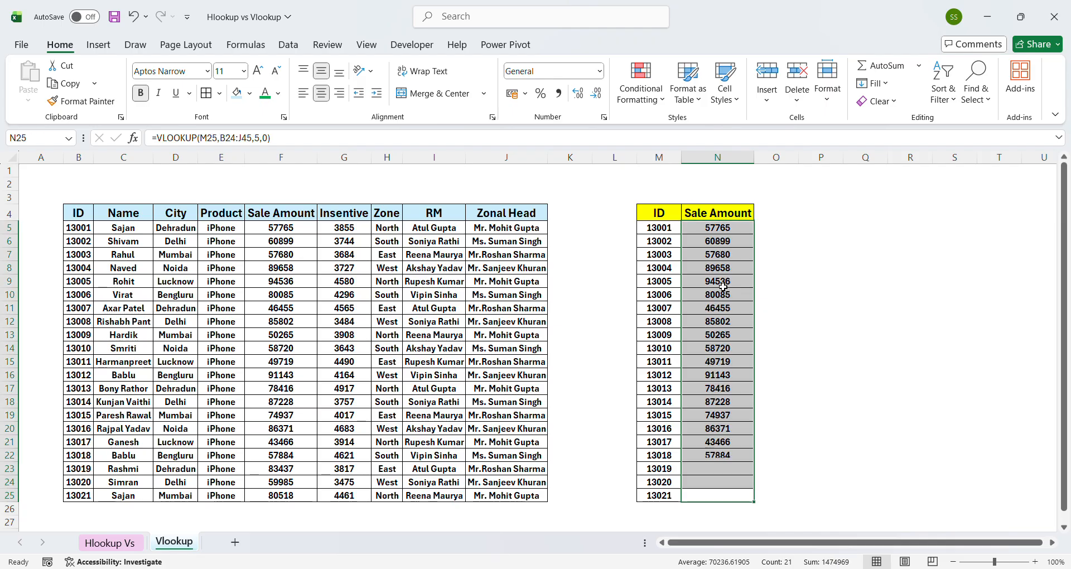
pyautogui.click(723, 286)
pyautogui.click(725, 336)
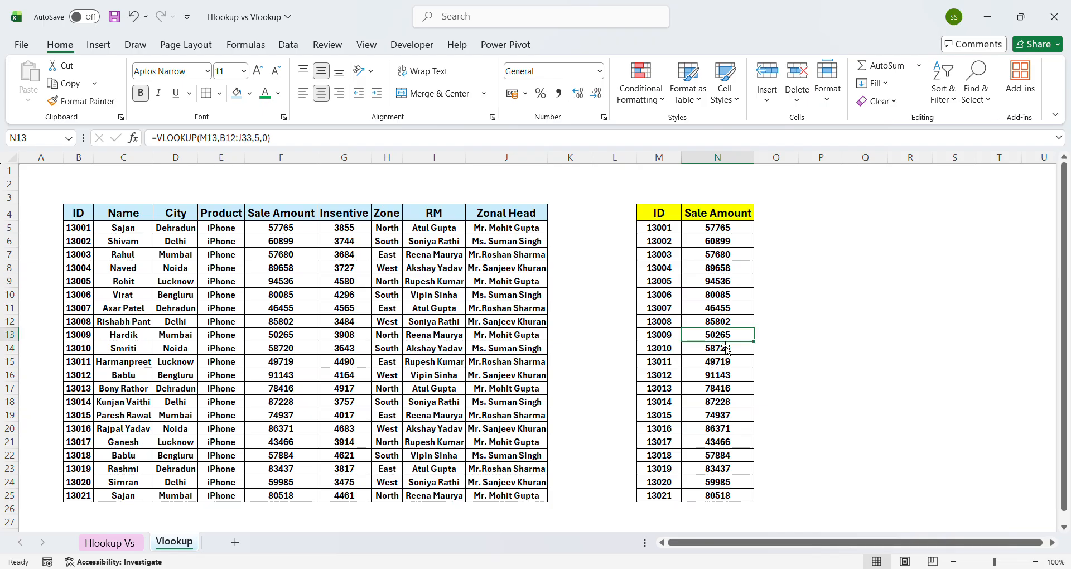
# Compare the headings running down column B on the Hlookup Vs sheet with the horizontal header row on the Vlookup sheet.
pyautogui.click(111, 543)
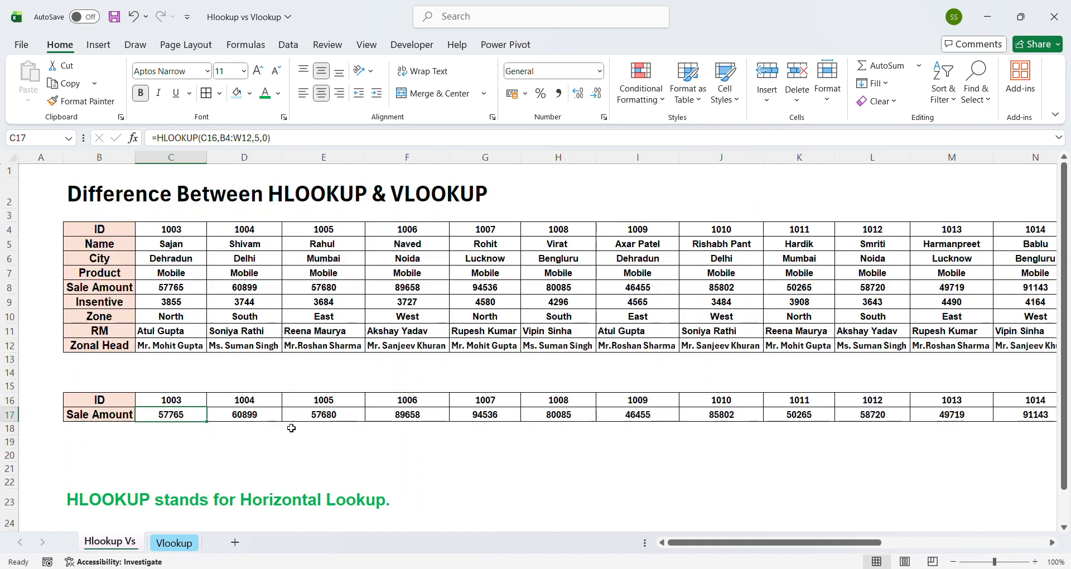
pyautogui.click(210, 460)
pyautogui.click(115, 379)
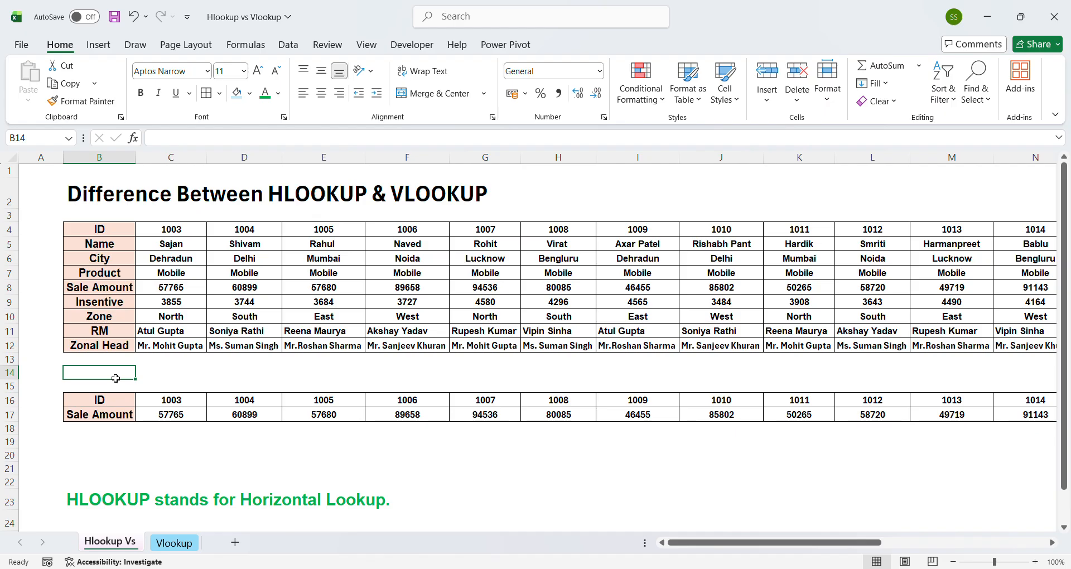
pyautogui.click(116, 322)
pyautogui.click(112, 300)
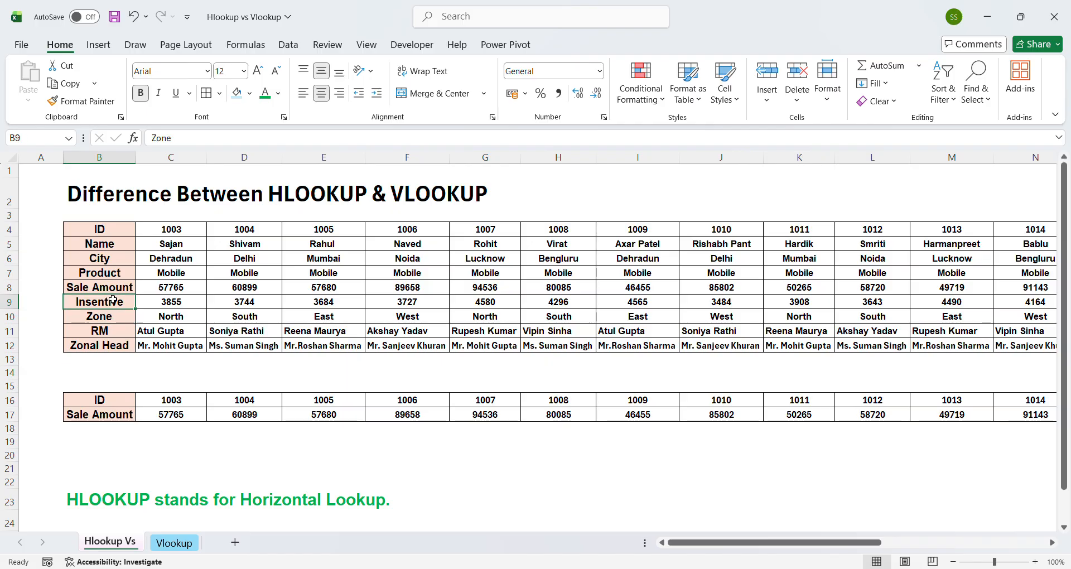
pyautogui.click(174, 544)
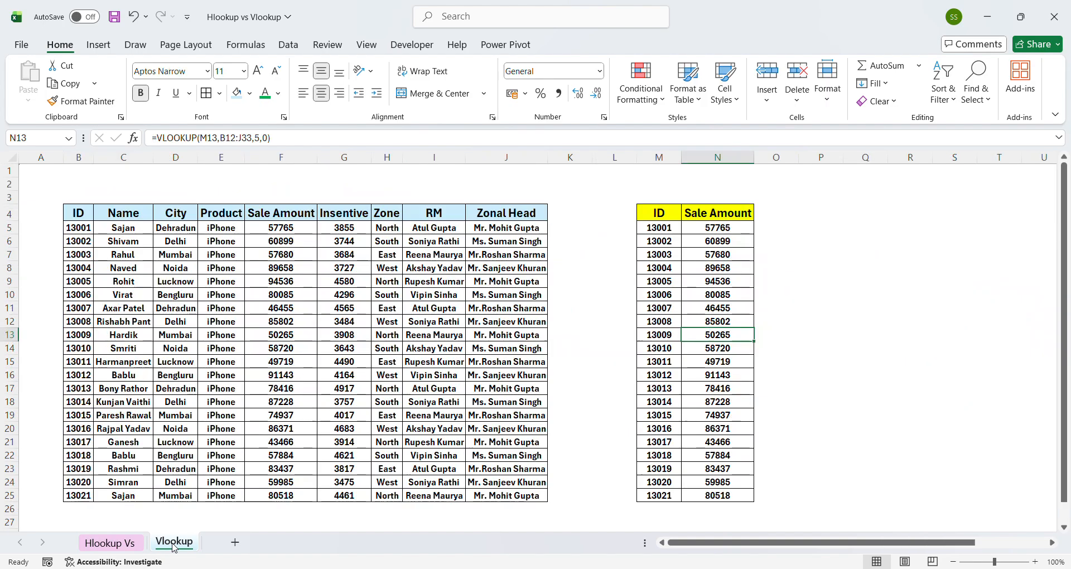
pyautogui.click(127, 547)
pyautogui.click(104, 373)
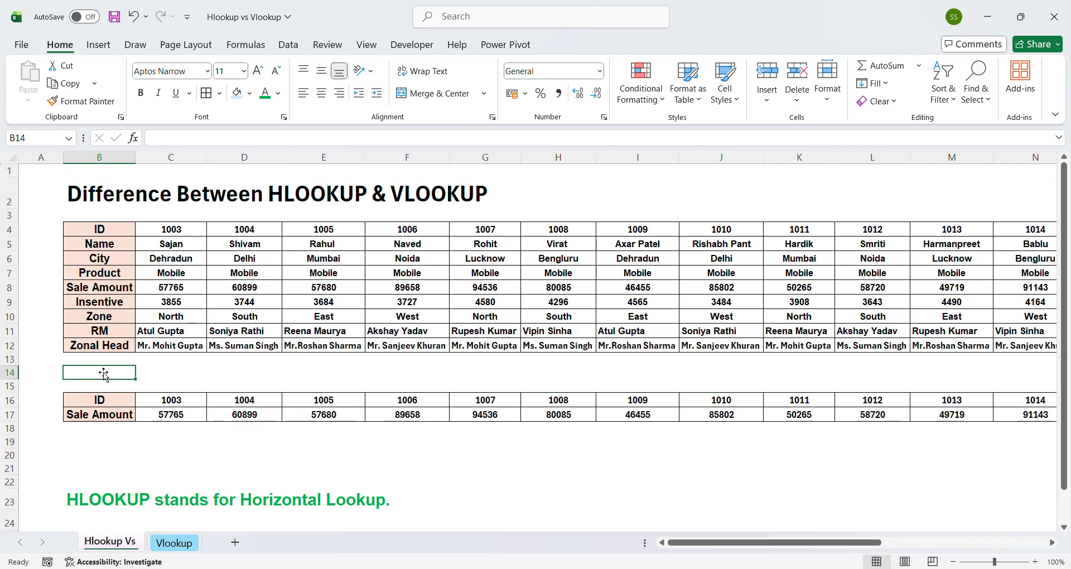
pyautogui.click(119, 332)
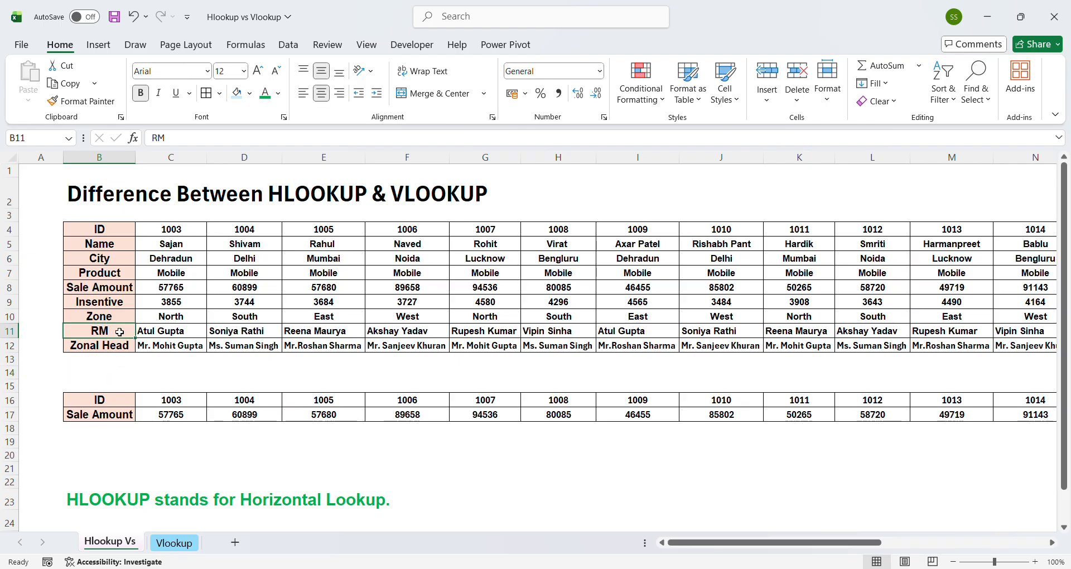
pyautogui.click(127, 264)
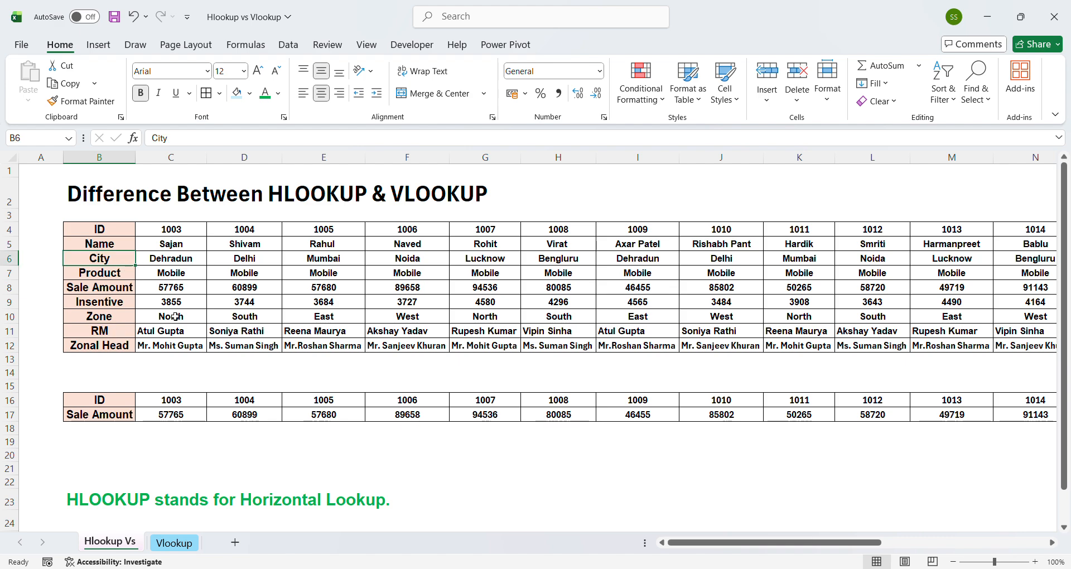